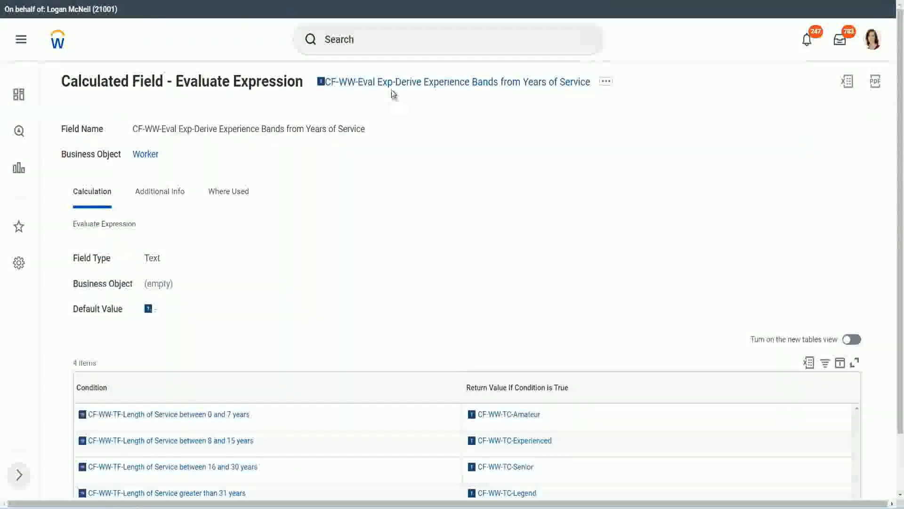
Step: Copy the name of the existing Evaluate Expression field, and search for and open the Create Calculated Field task
right_click(391, 86)
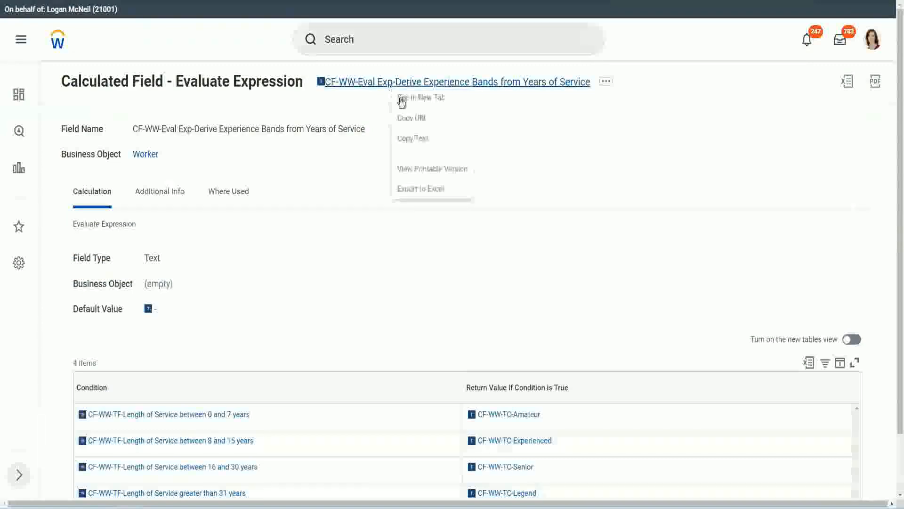
click(415, 139)
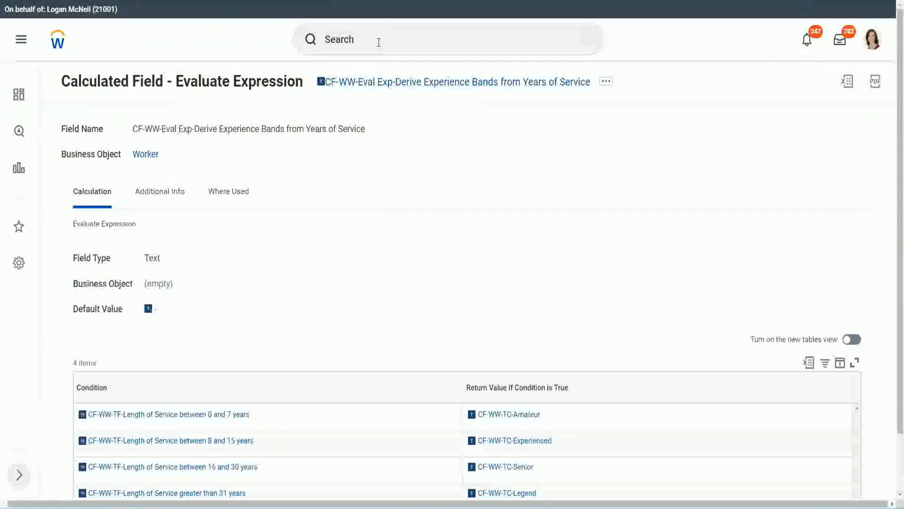
click(379, 41)
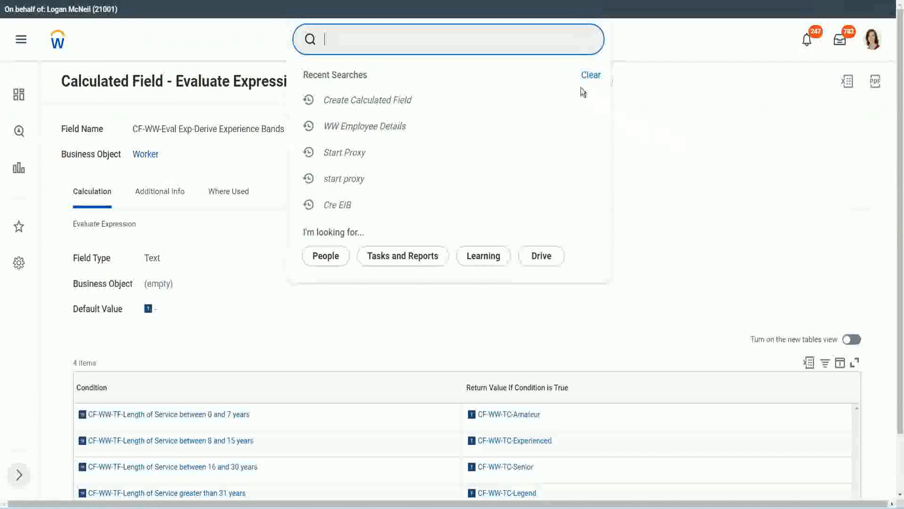
click(358, 35)
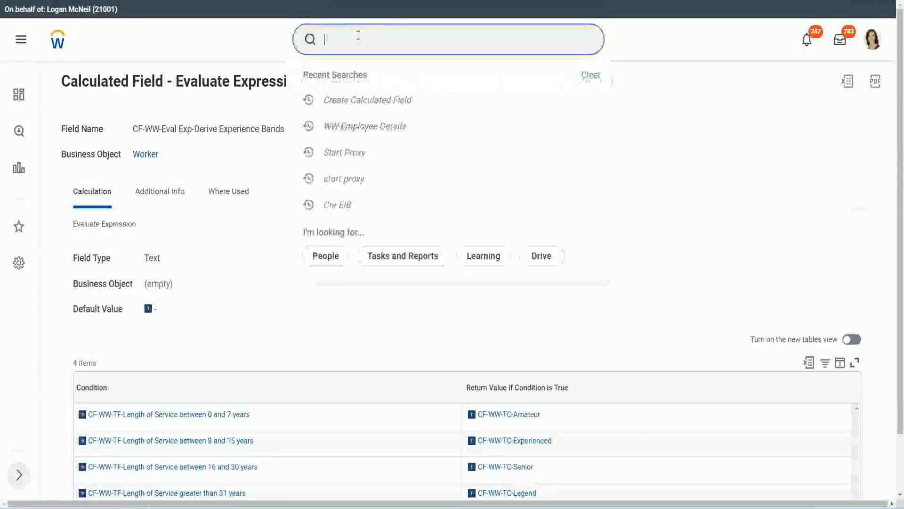
text(create calc)
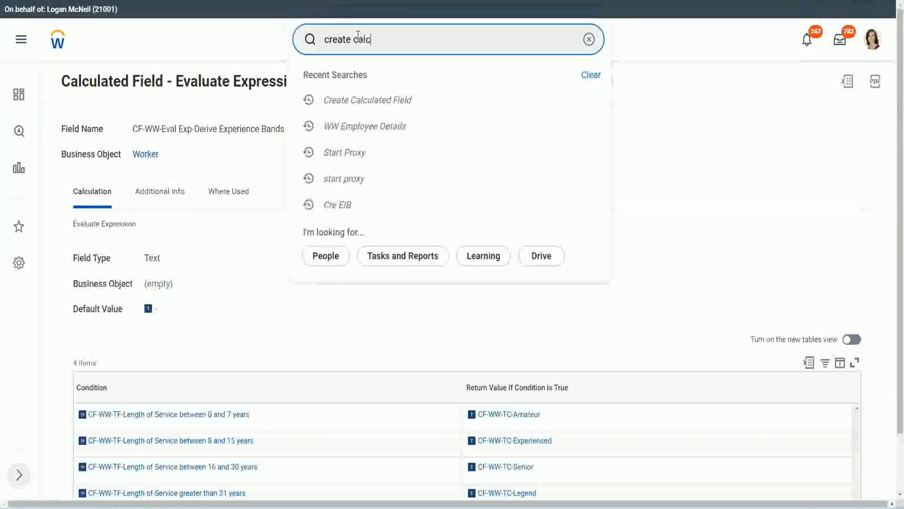
text( field)
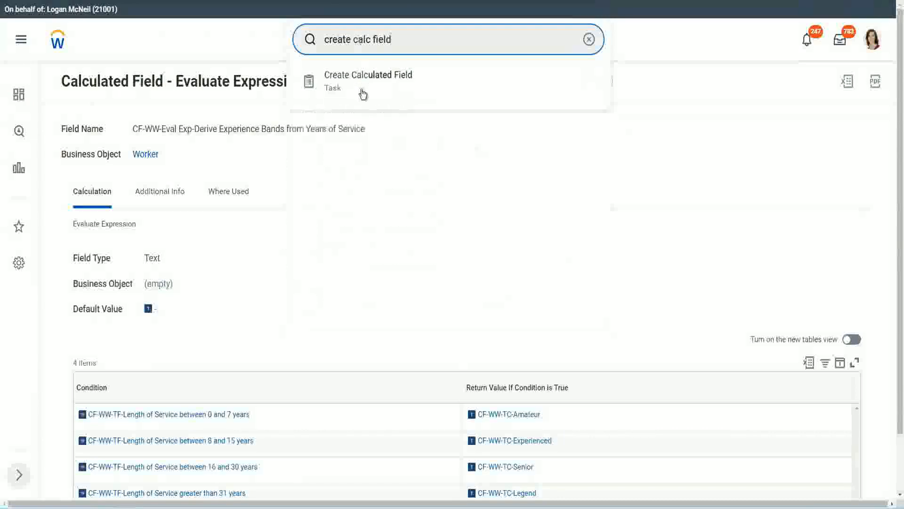
click(362, 92)
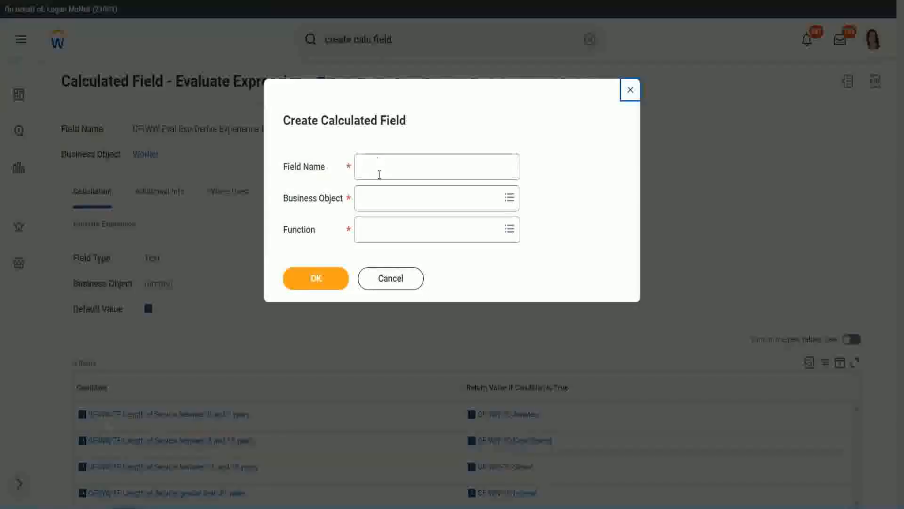
Step: Name the new calculated field "CF-WW-LRB-Identify Experience Bands from years of Service"
click(381, 169)
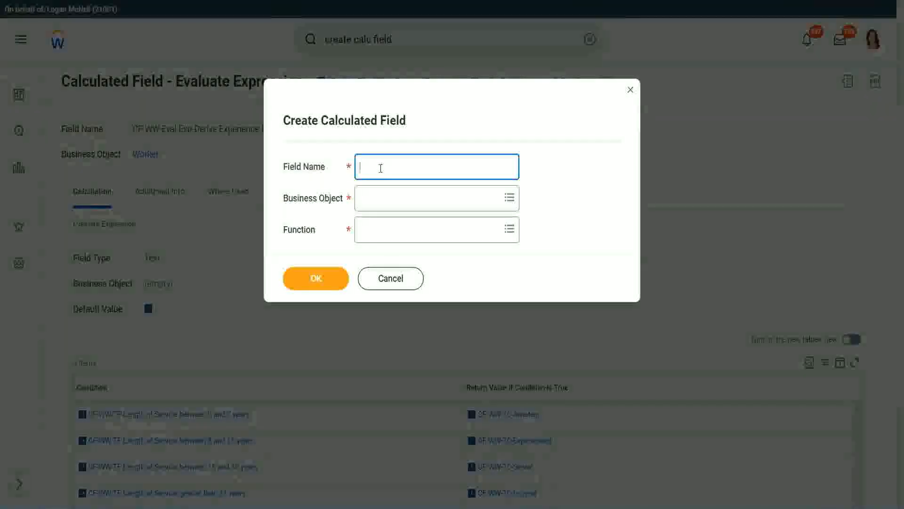
text(CF)
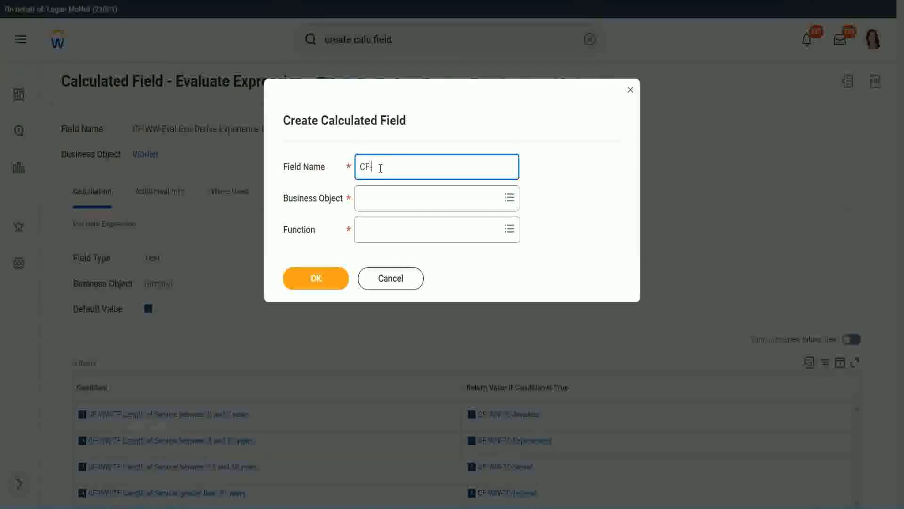
text(-WW)
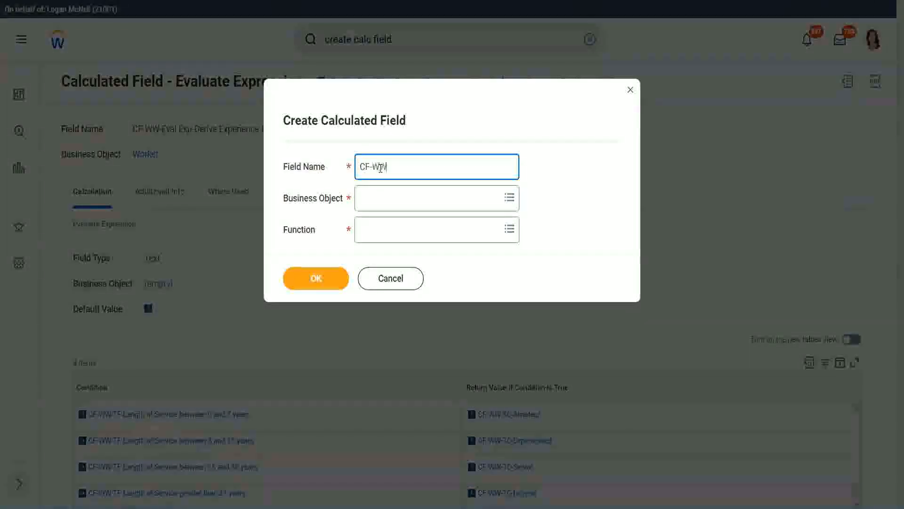
text(-LRB)
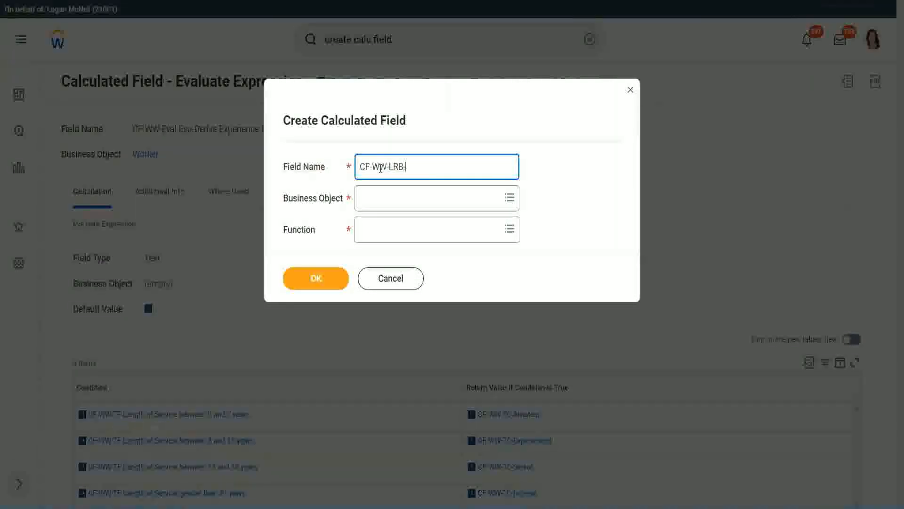
text(-Identify )
text(Exe)
text(perien)
text(ce Bands fro)
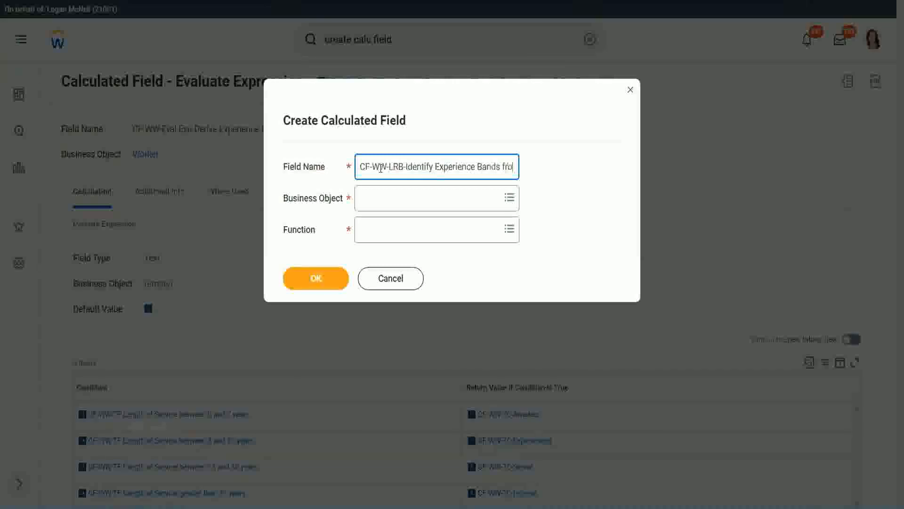
text(m years of Service)
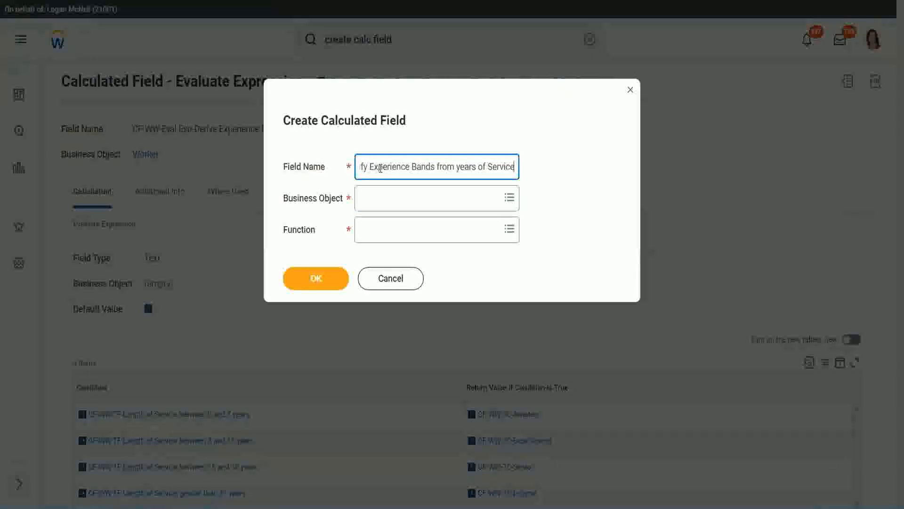
Step: Set the business object to Worker and the function to Lookup Range Band, and confirm the field's creation settings
key(Tab)
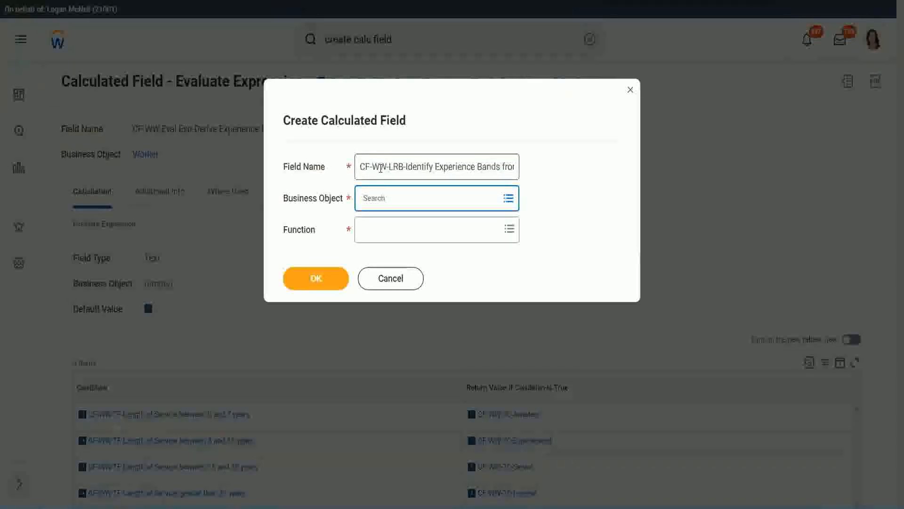
text(worker)
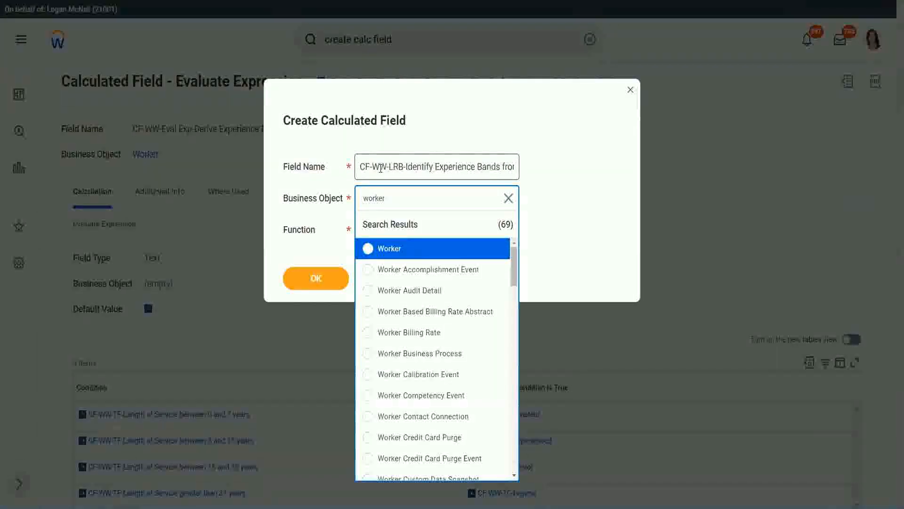
key(Return)
key(Tab)
text(l)
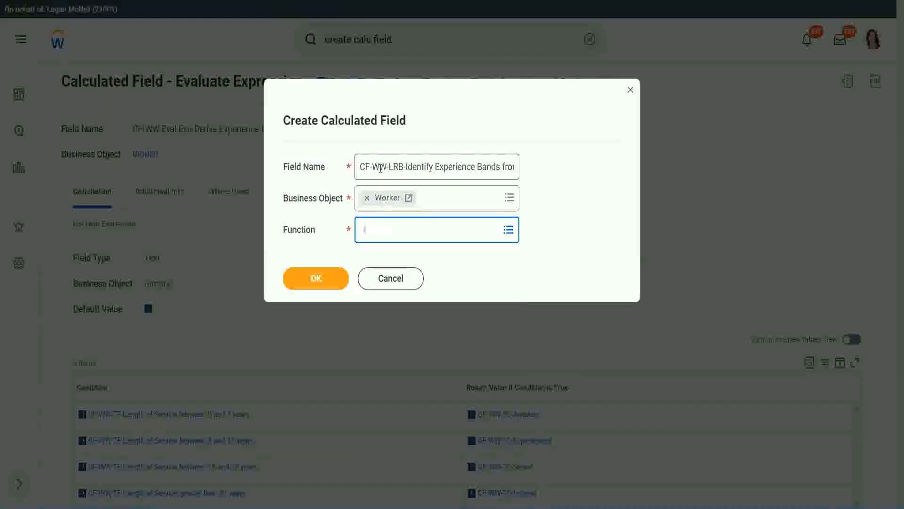
text(rb)
key(Return)
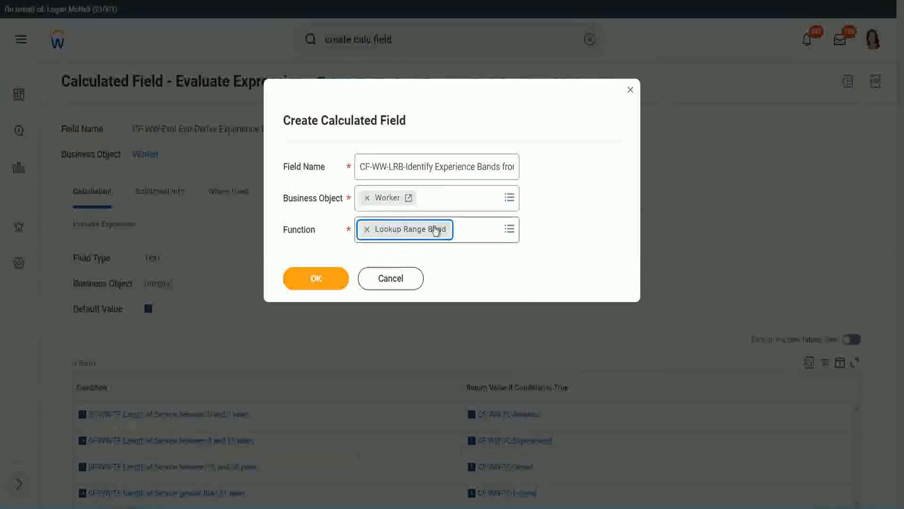
click(323, 280)
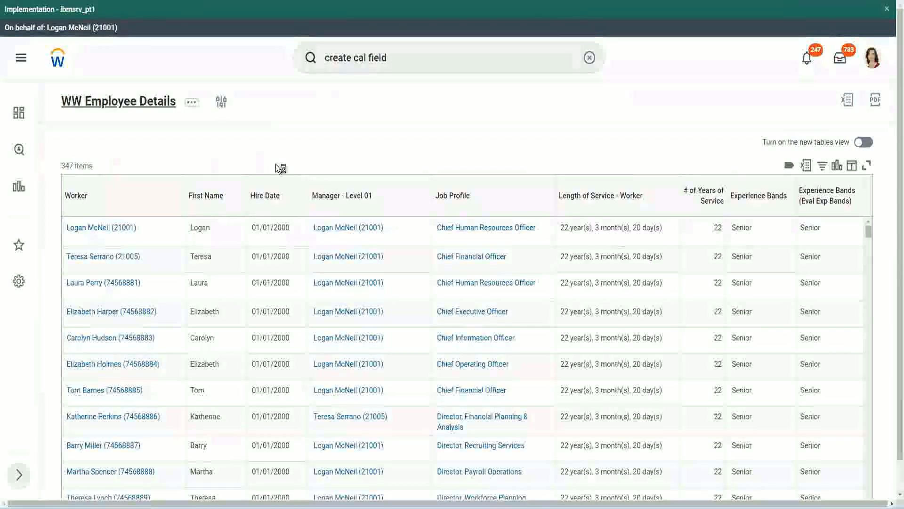
Step: Open the WW Employee Details report definition and copy the name of the CF-WW-Convert Text To Number-Number of Years from Length of Service field
click(323, 289)
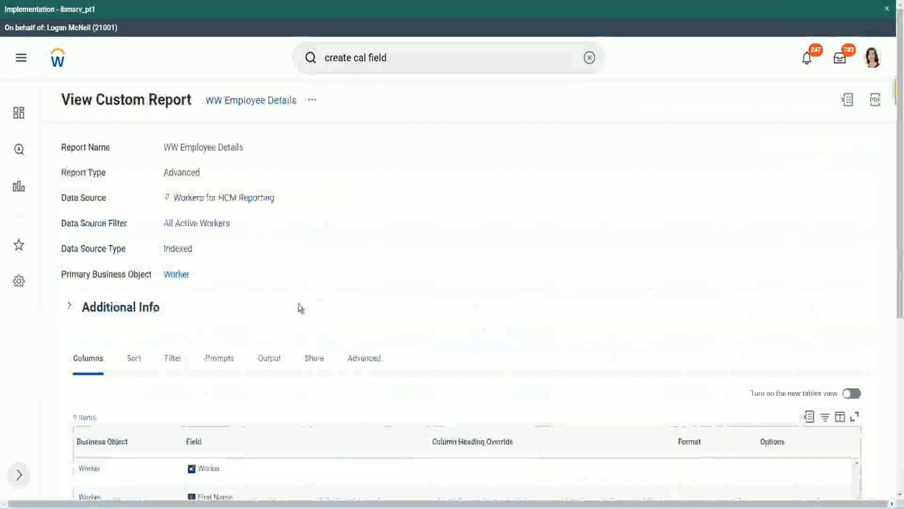
scroll(302, 306, down, 5)
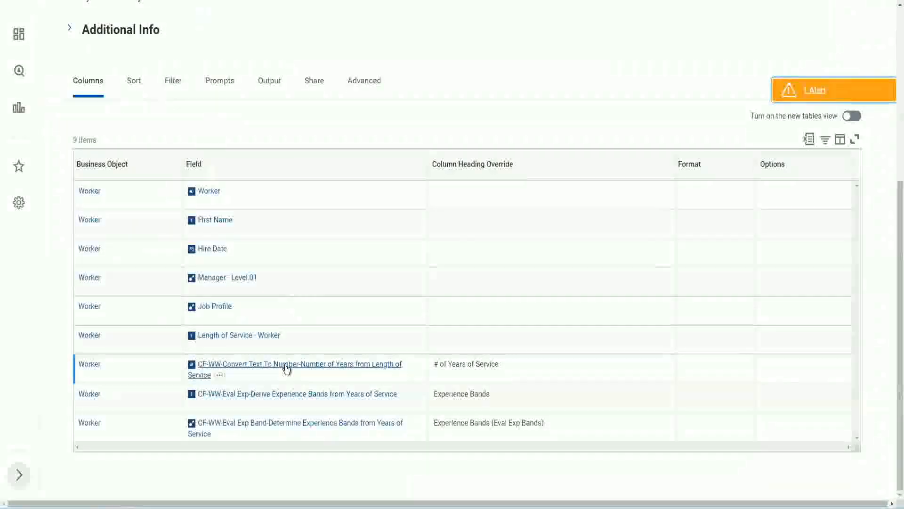
right_click(286, 370)
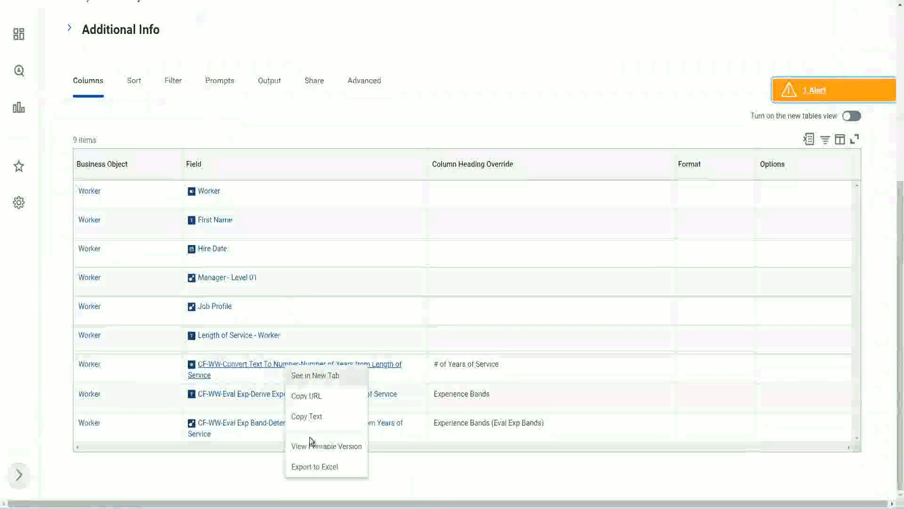
click(313, 421)
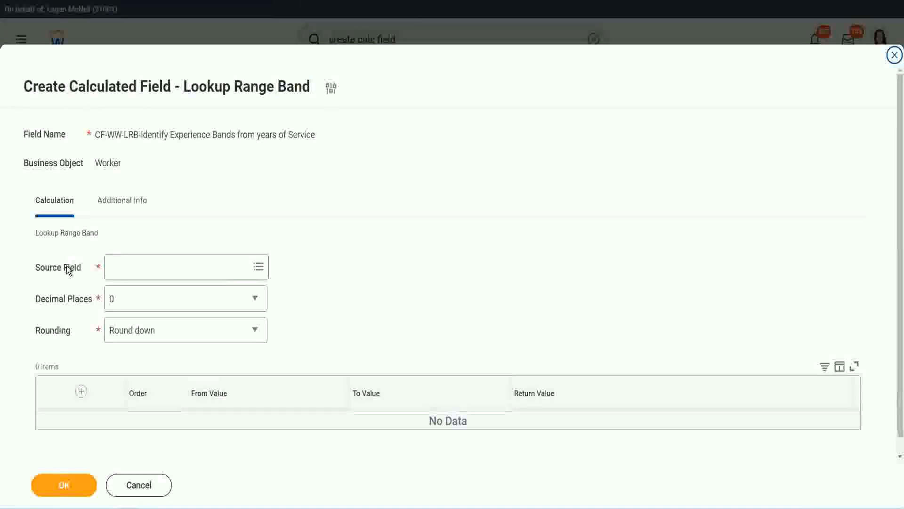
Step: Set the lookup's source field to CF-WW-Convert Text To Number-Number of Years from Length of Service
click(141, 265)
key(ctrl+v)
key(Return)
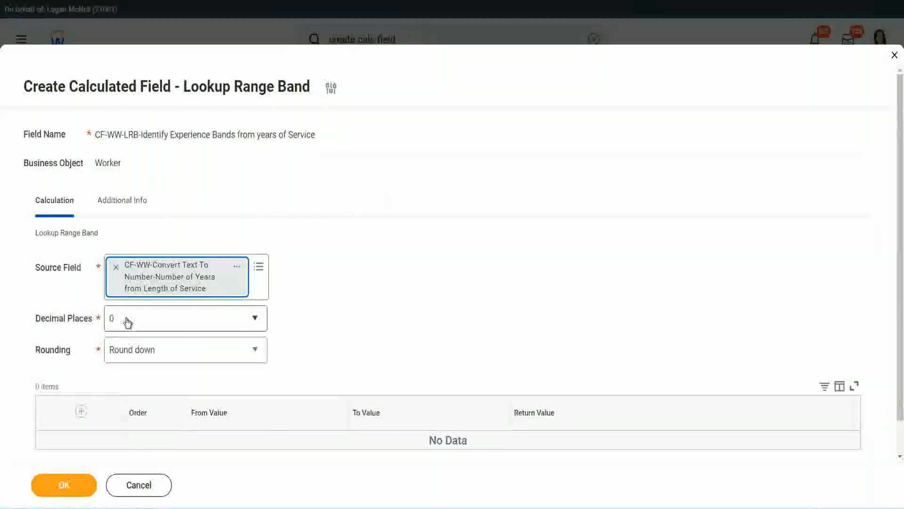
Step: Check the decimal places options, keep 0, and set the rounding to Round
click(176, 323)
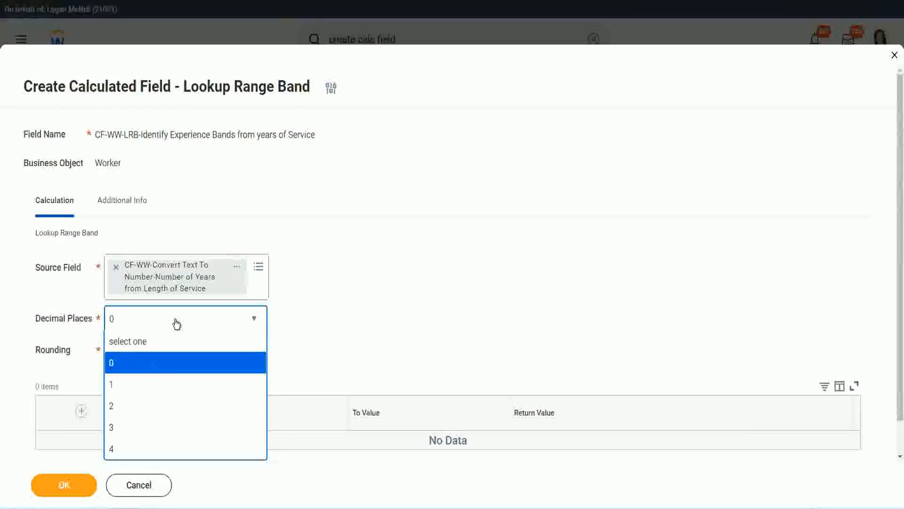
click(353, 311)
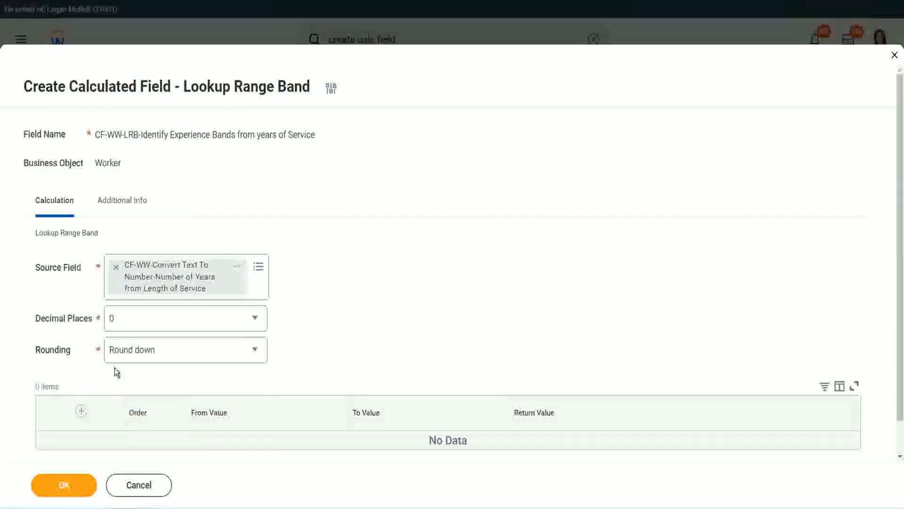
click(145, 354)
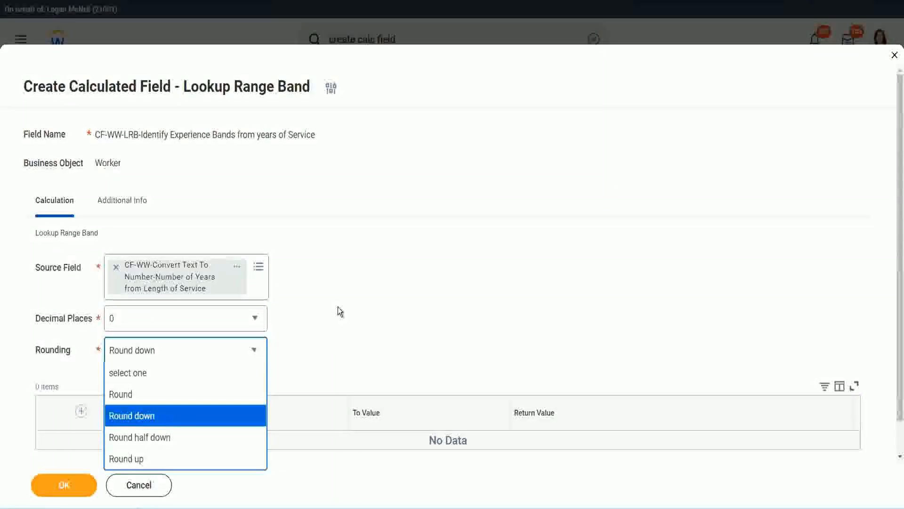
click(318, 346)
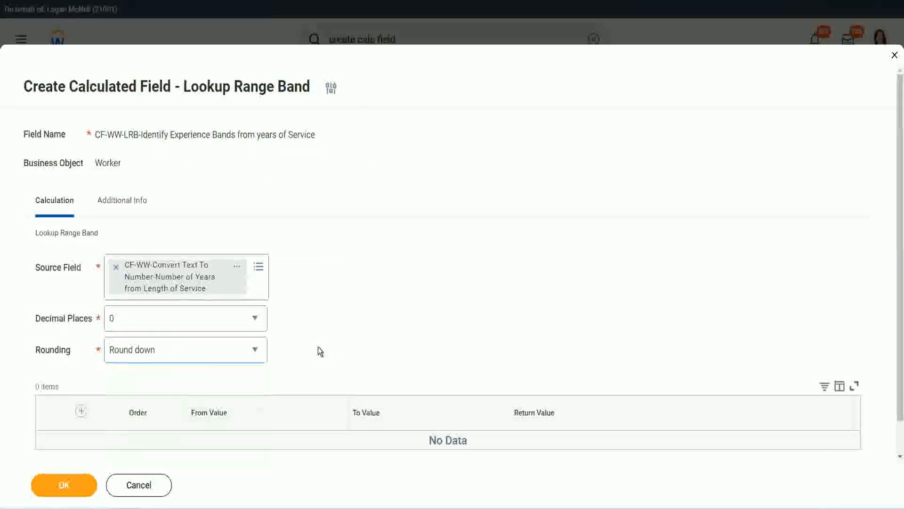
click(156, 355)
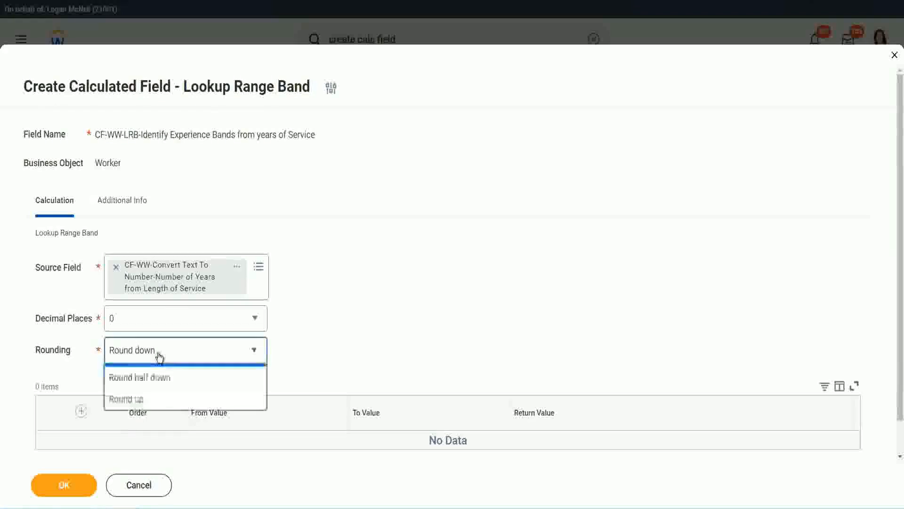
click(151, 399)
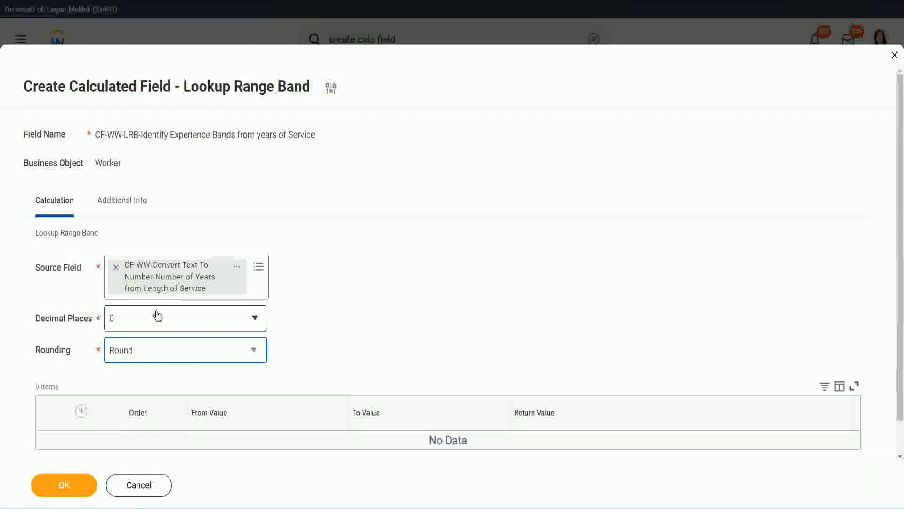
Step: Add a range band row from 0 to 7 with the return value Amateur
click(83, 413)
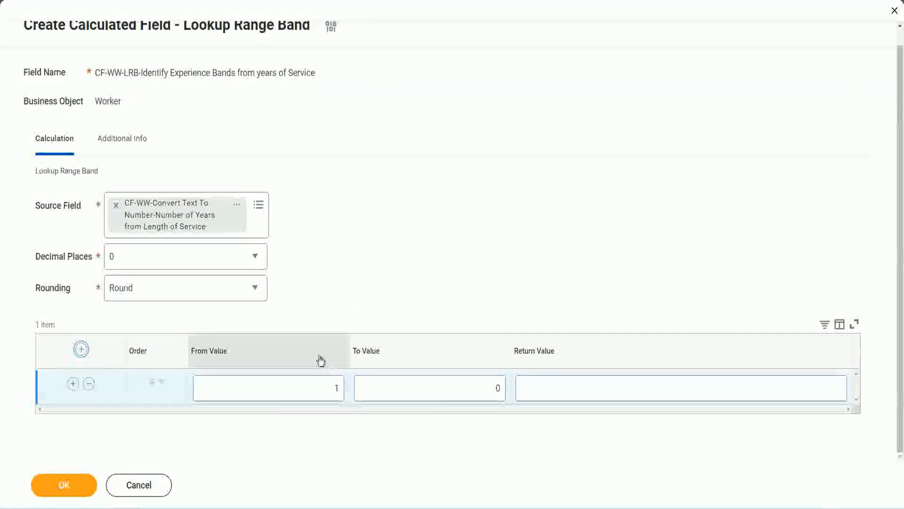
click(333, 398)
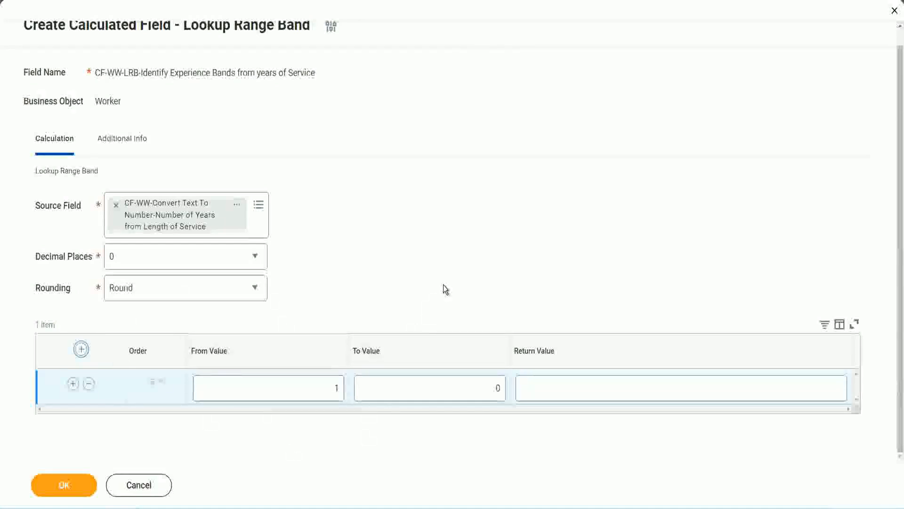
click(330, 391)
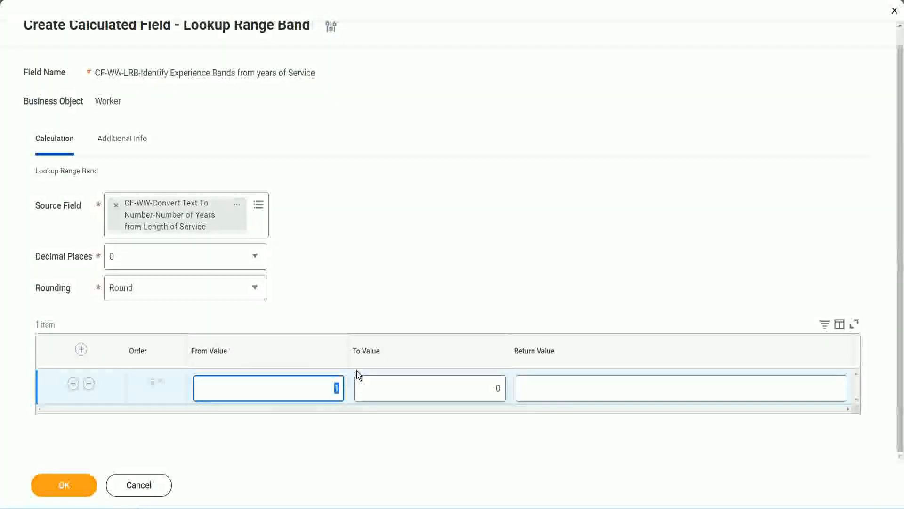
text(0)
key(Tab)
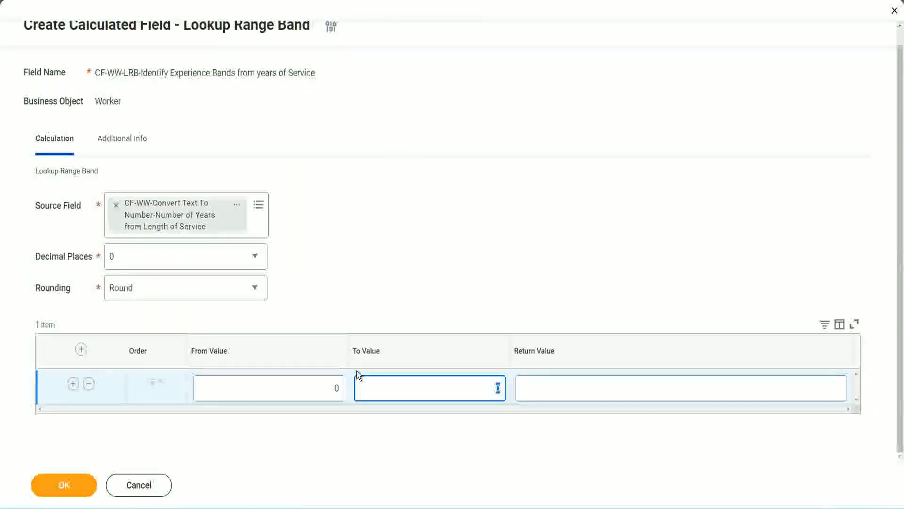
text(7)
key(Tab)
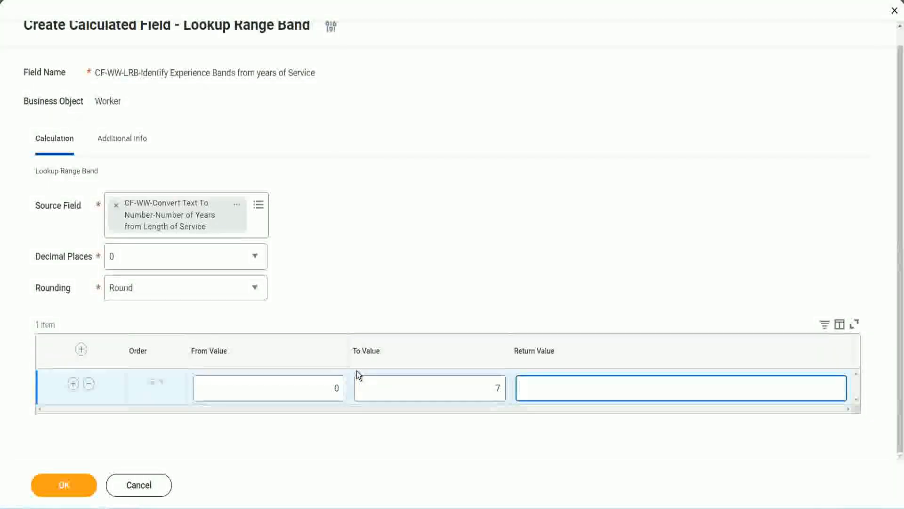
text(Amateur)
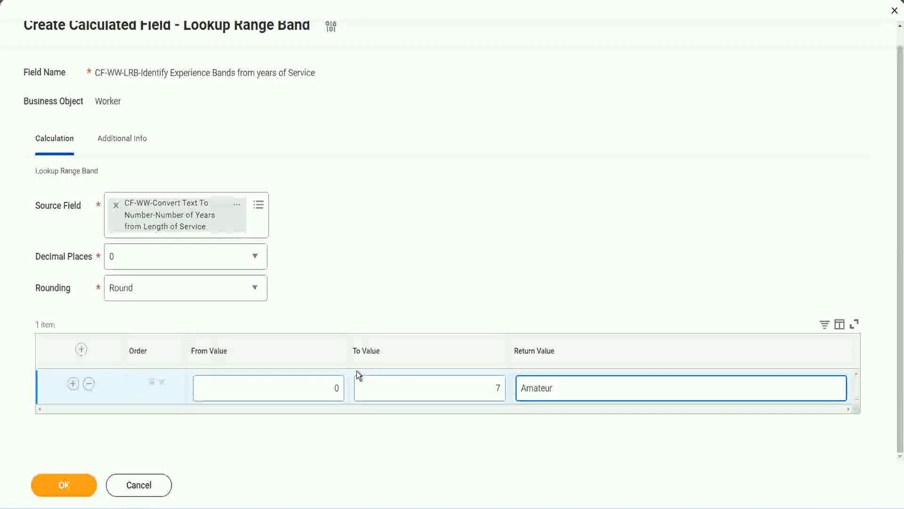
Step: Add a second range band row from 8 to 15 with the return value Experienced
click(314, 398)
click(489, 382)
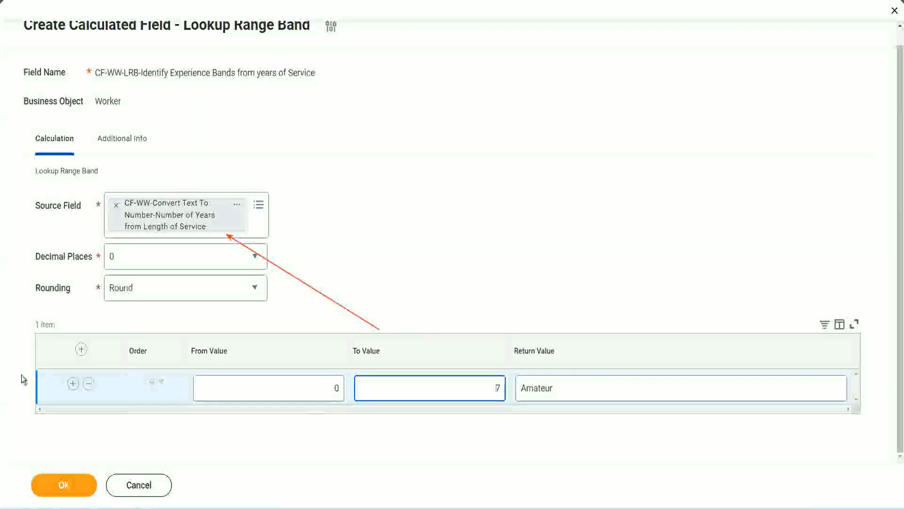
click(73, 384)
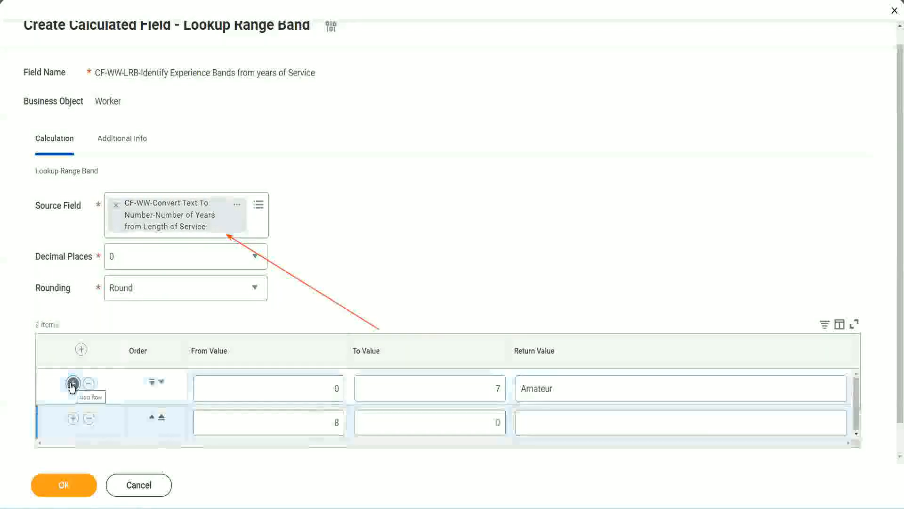
click(342, 423)
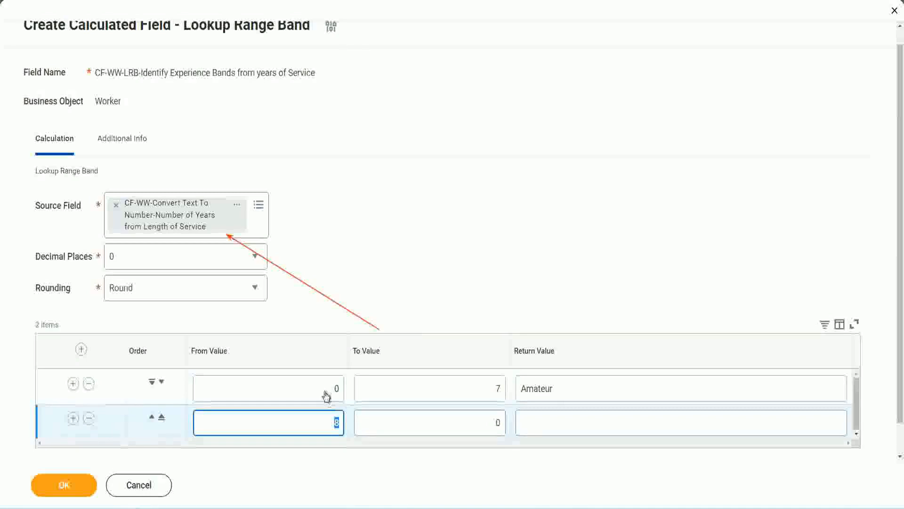
click(487, 388)
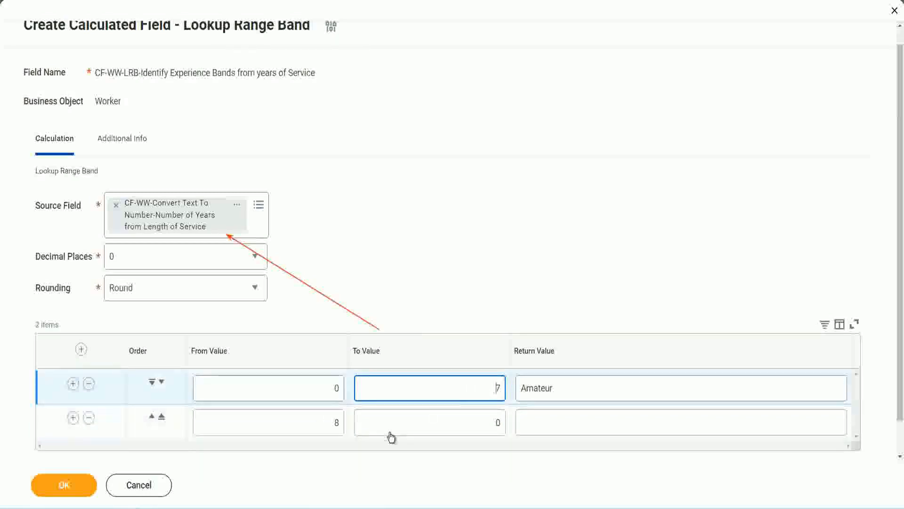
click(320, 424)
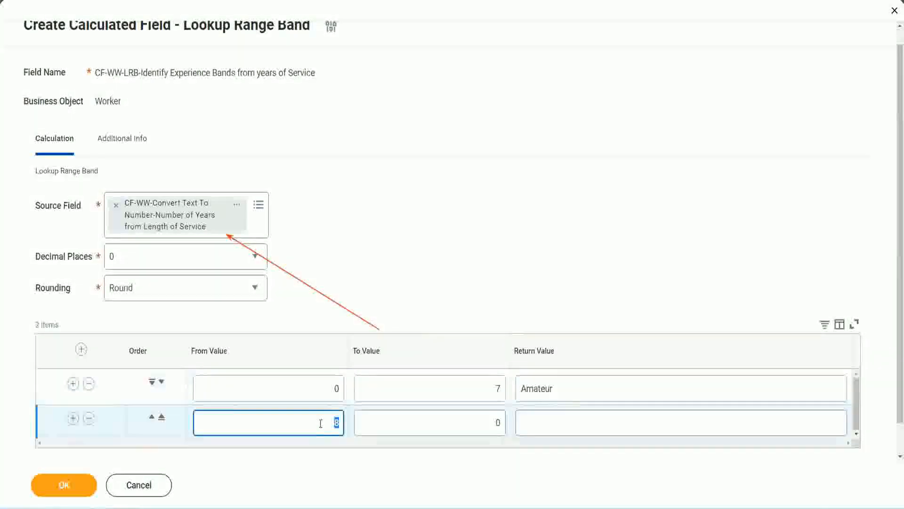
click(319, 422)
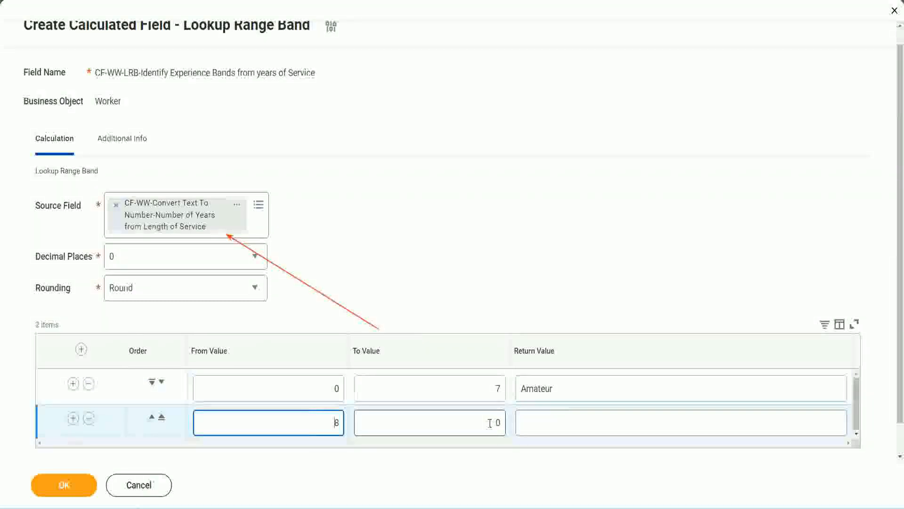
click(490, 422)
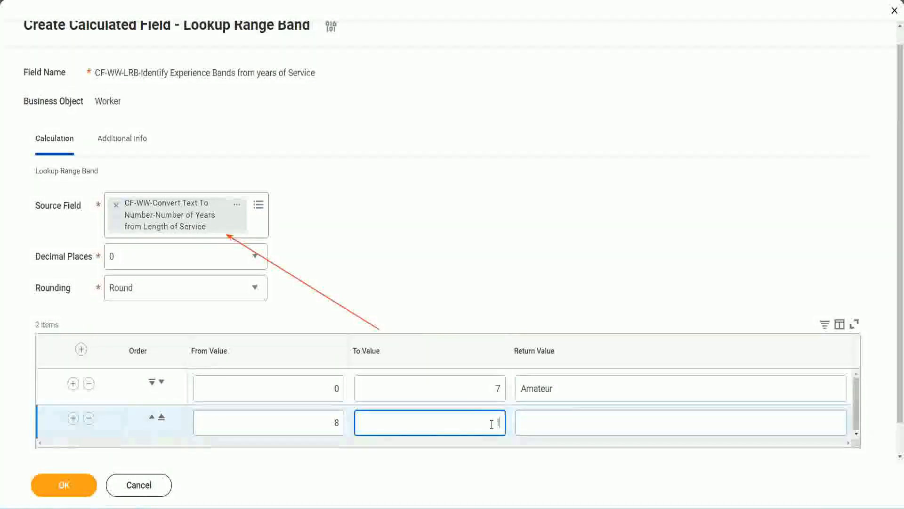
text(15)
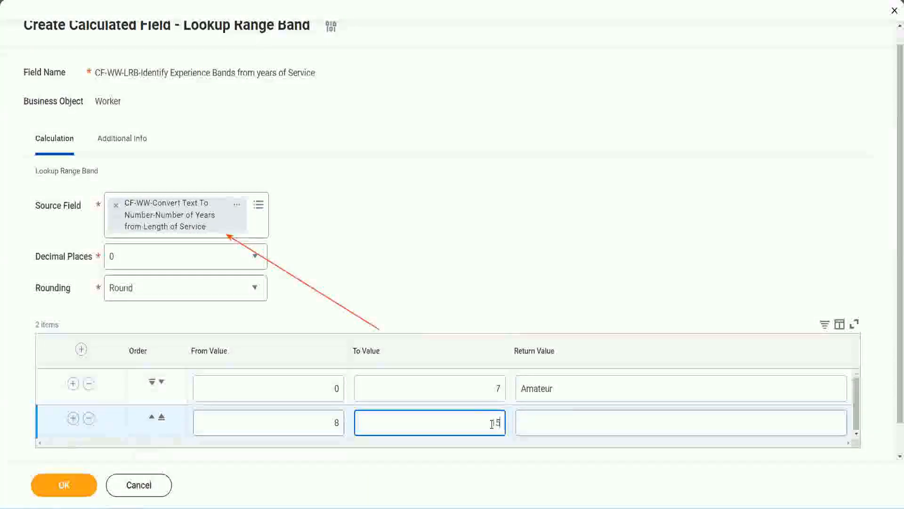
click(557, 420)
text(Ex)
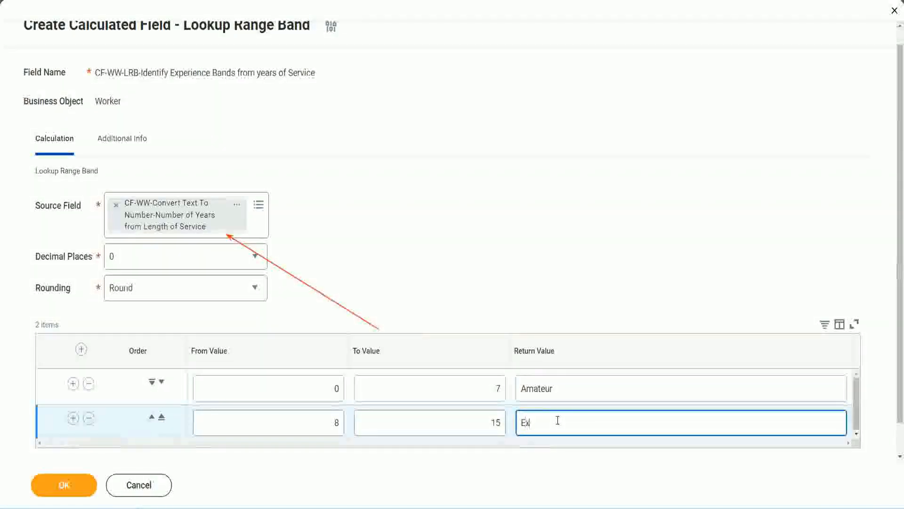
text(perienced)
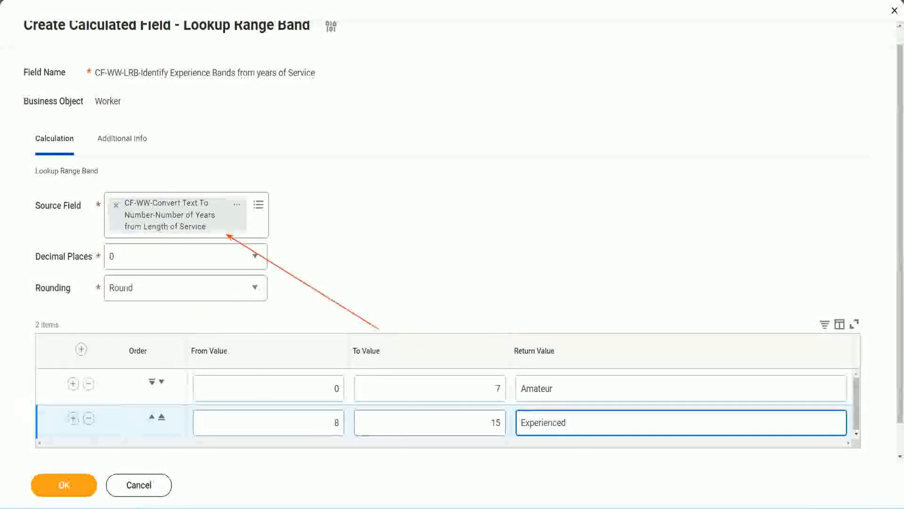
Step: Add a third range band row from 16 to 30 with the return value Senior
click(73, 418)
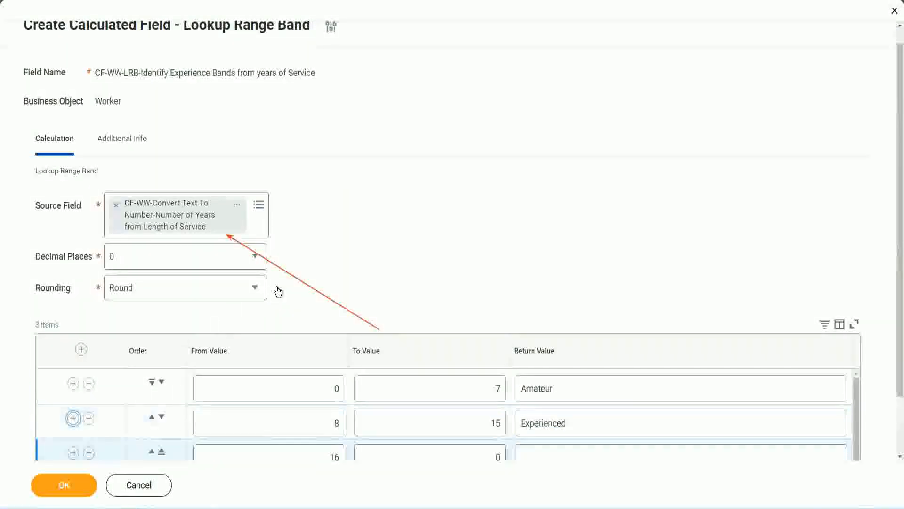
scroll(277, 292, down, 2)
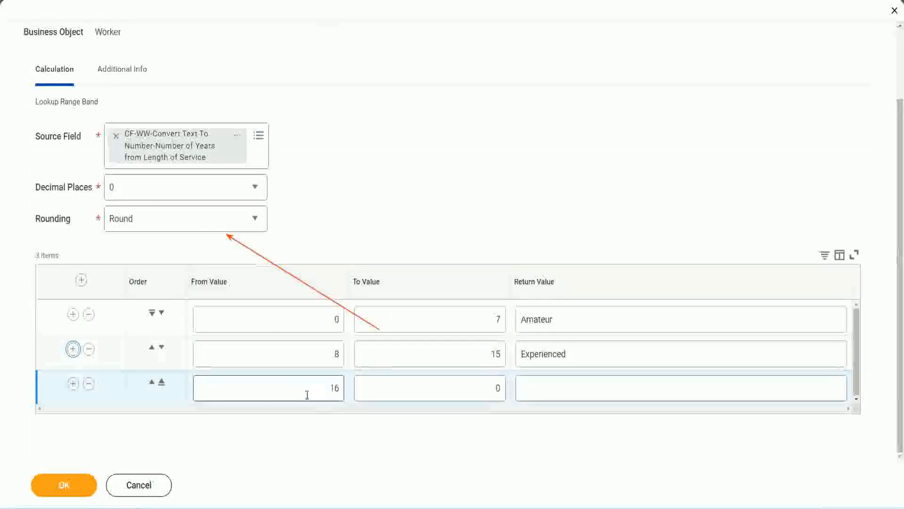
click(453, 388)
click(481, 386)
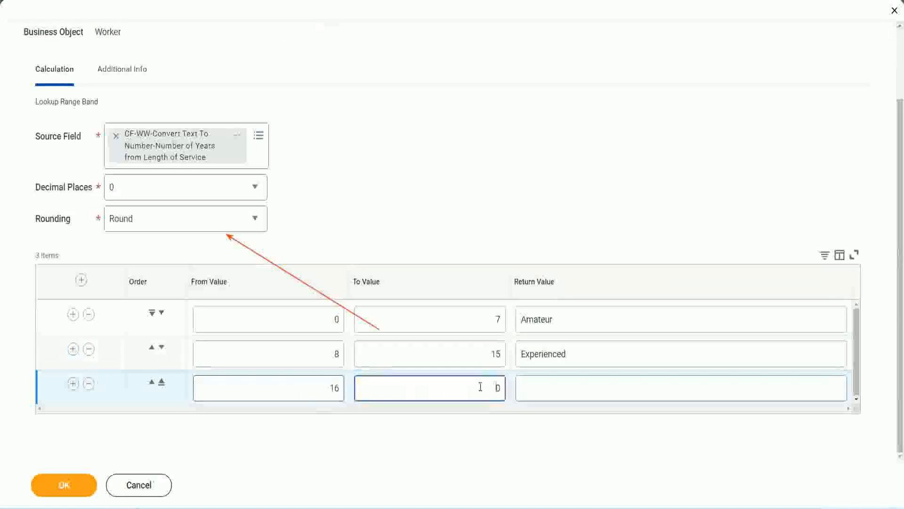
text(3)
key(Tab)
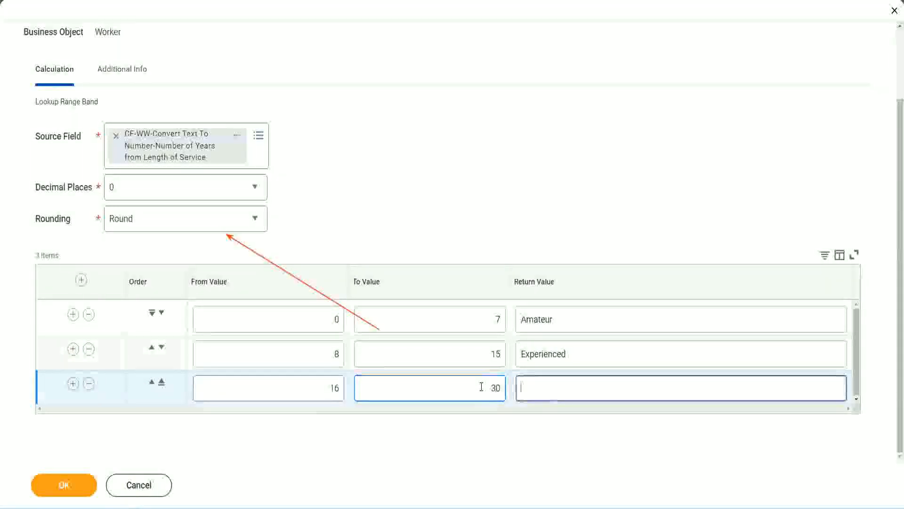
text(L)
key(BackSpace)
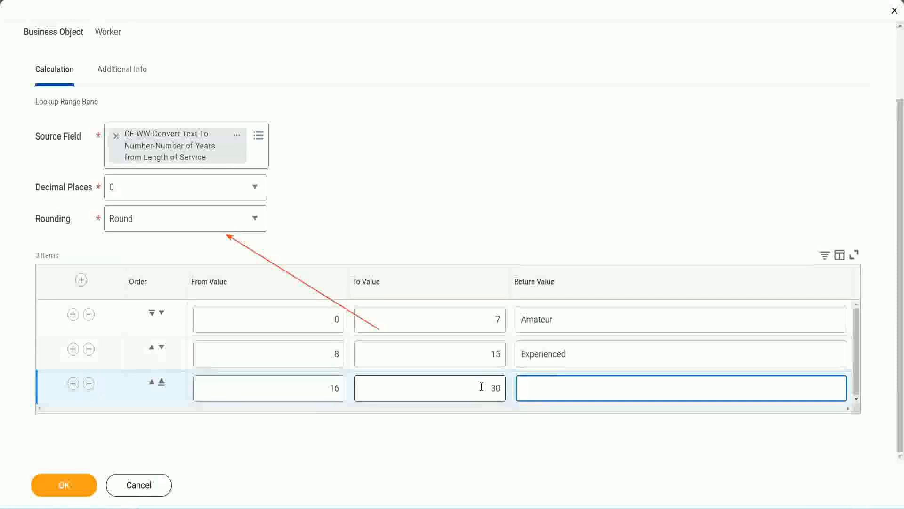
text(Senior)
Step: Add a fourth range band row from 31 to 1000 with the return value Legend
click(73, 383)
scroll(297, 392, down, 1)
click(304, 381)
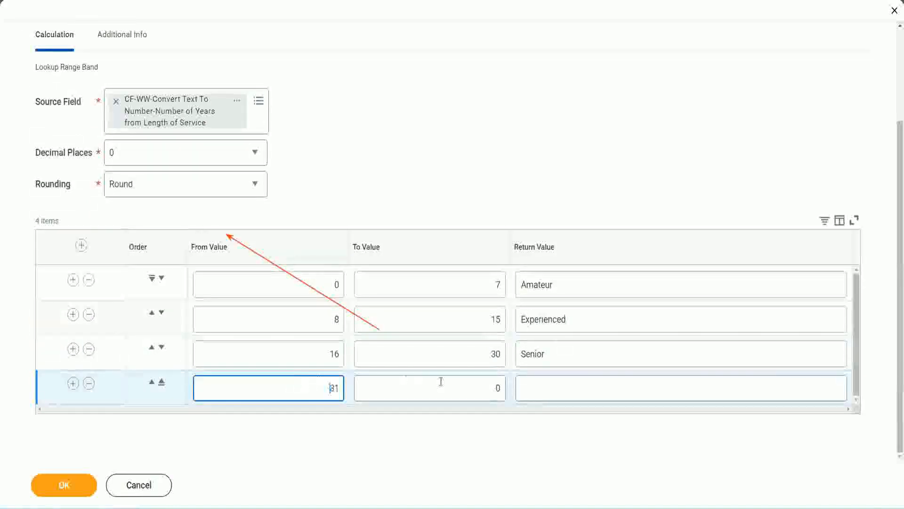
click(487, 388)
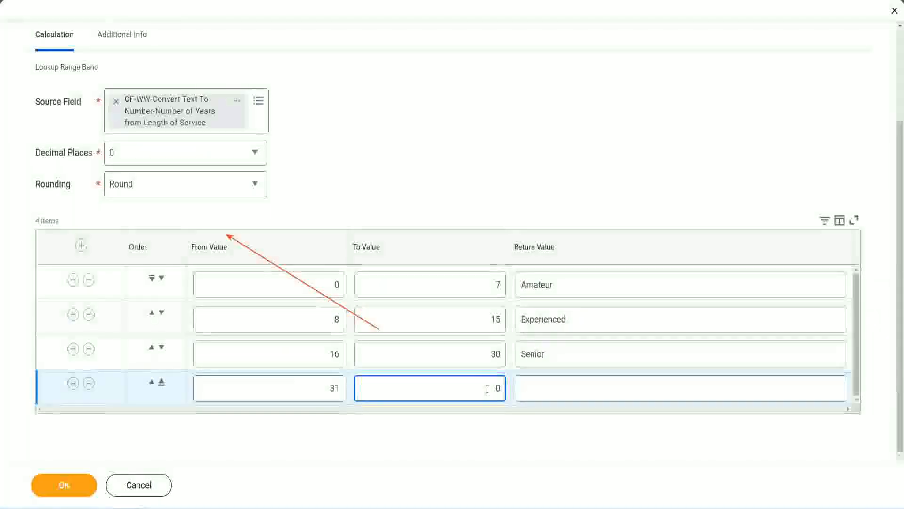
text(1000)
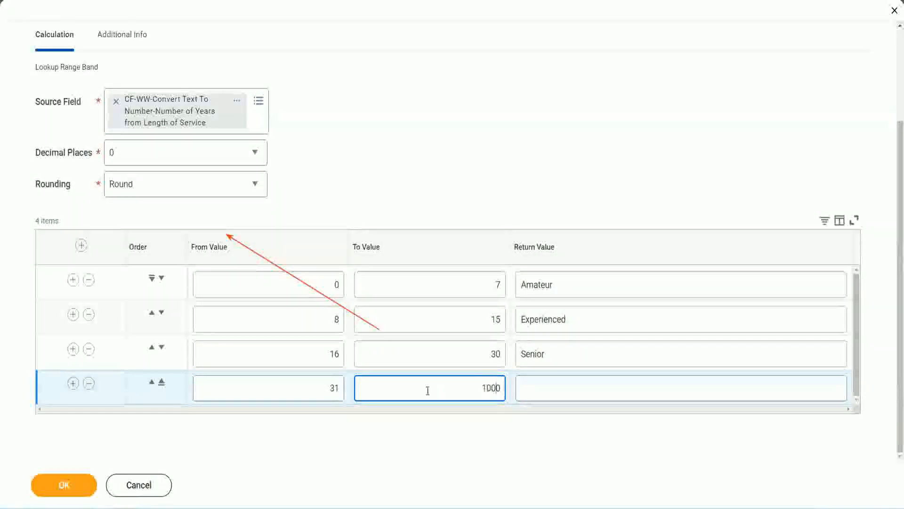
drag(471, 383, 513, 384)
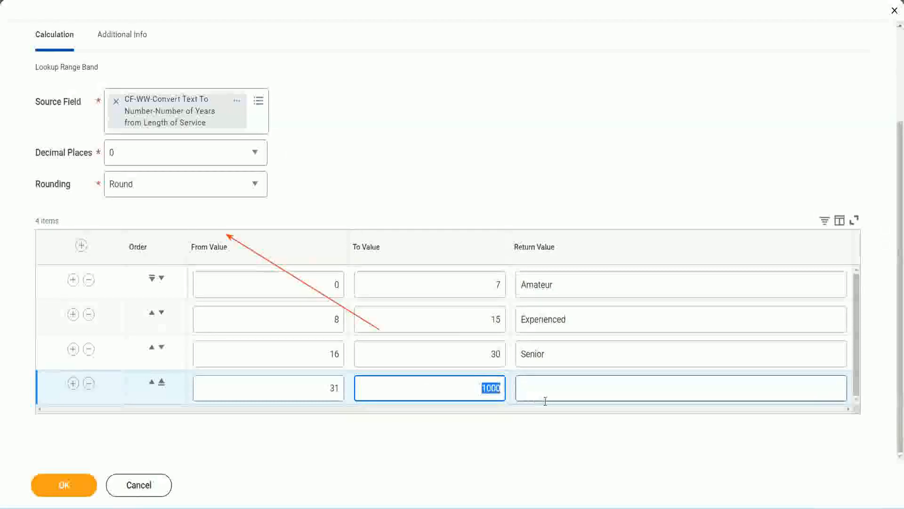
click(486, 382)
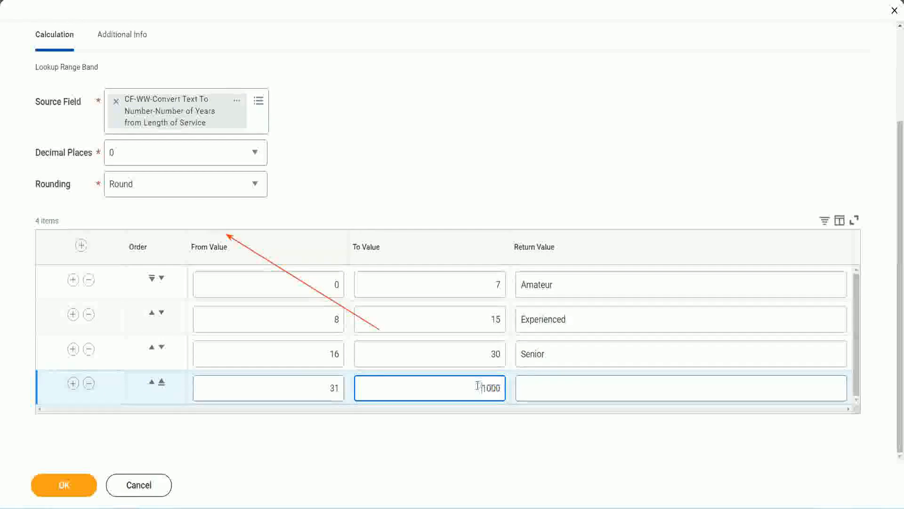
drag(473, 385, 506, 386)
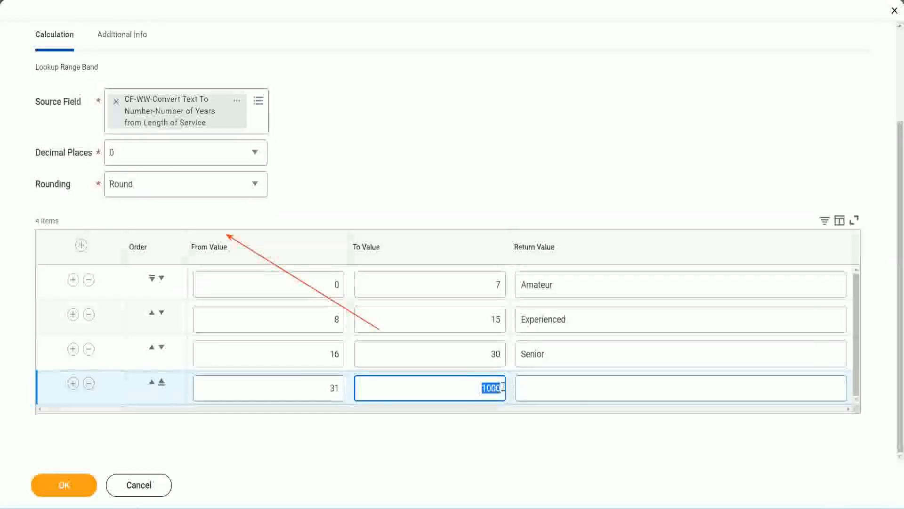
click(564, 388)
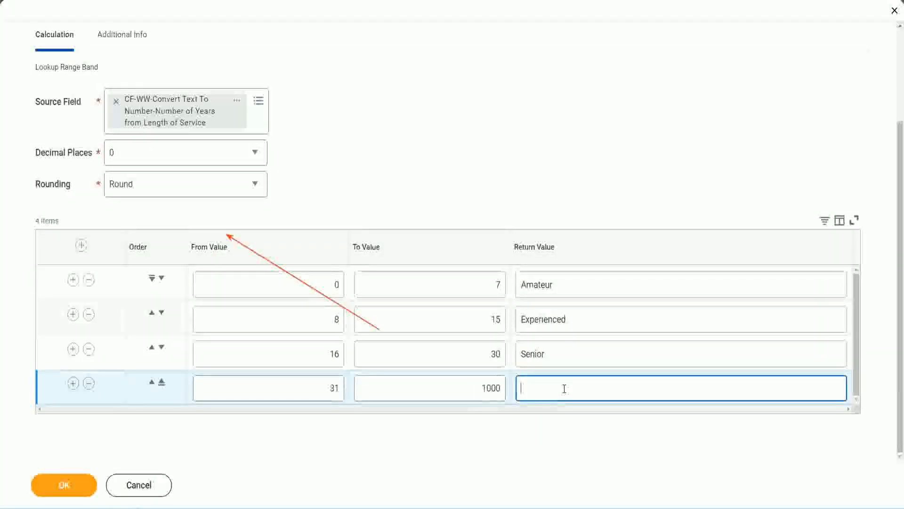
text(Legend)
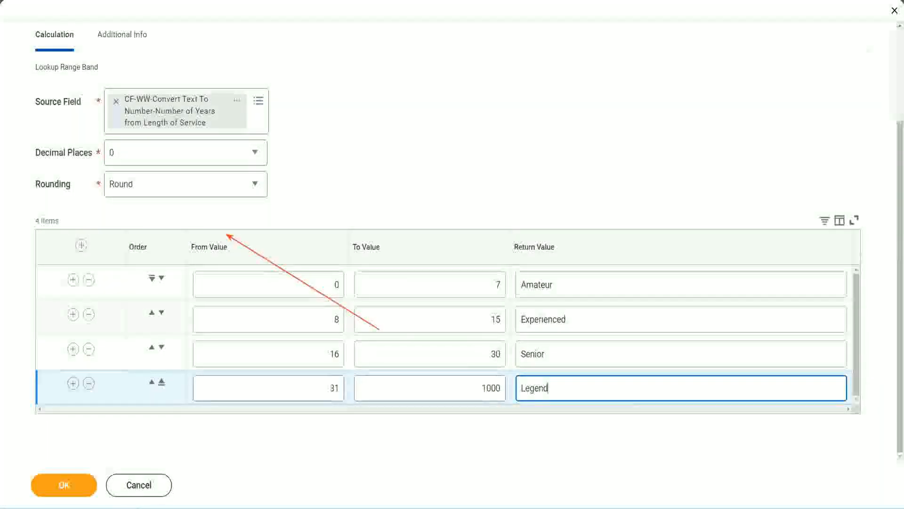
click(424, 159)
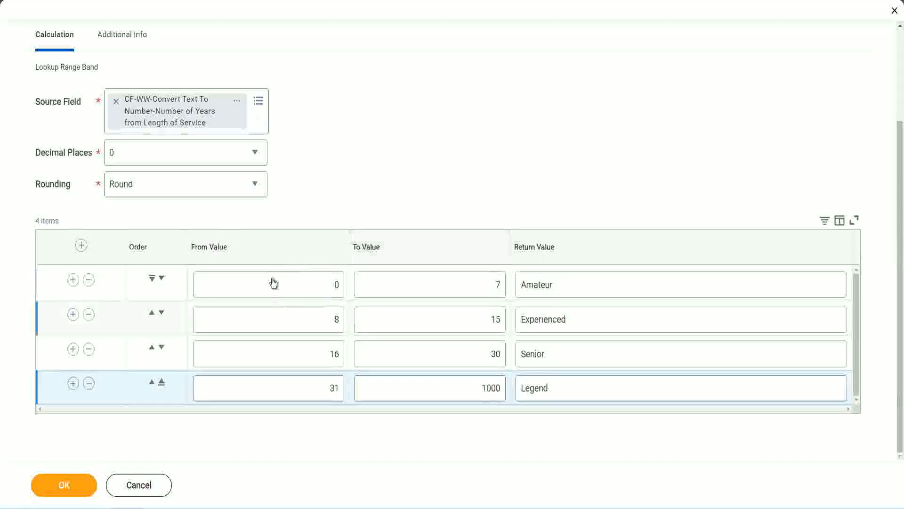
Step: Review the from, to and return values of the four range band rows
click(587, 283)
click(580, 320)
click(569, 354)
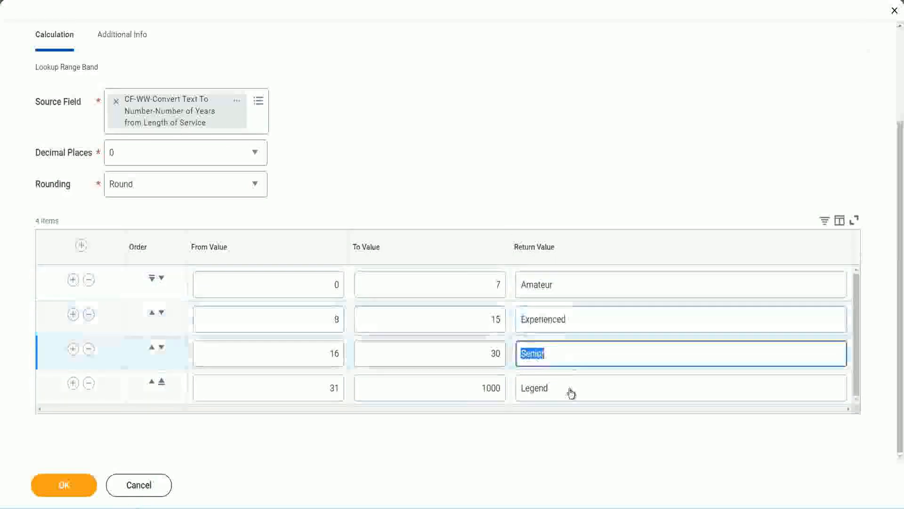
click(570, 387)
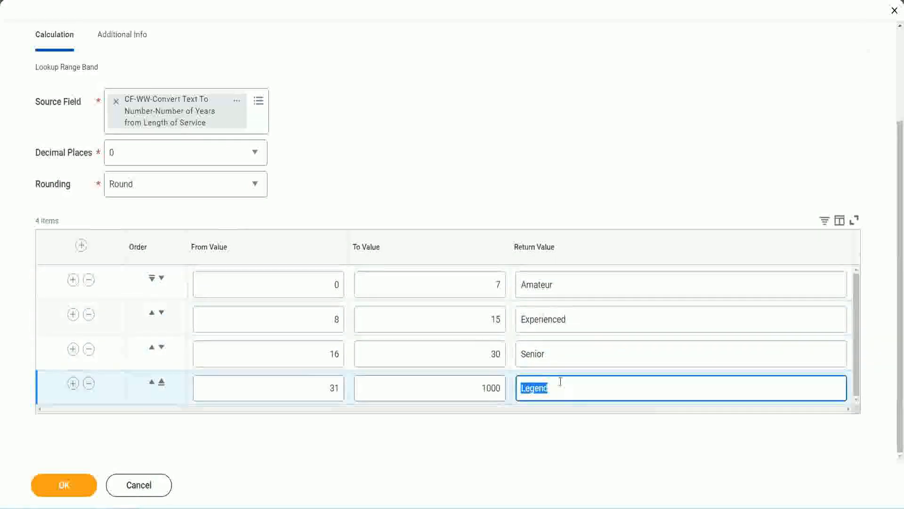
click(289, 287)
click(463, 278)
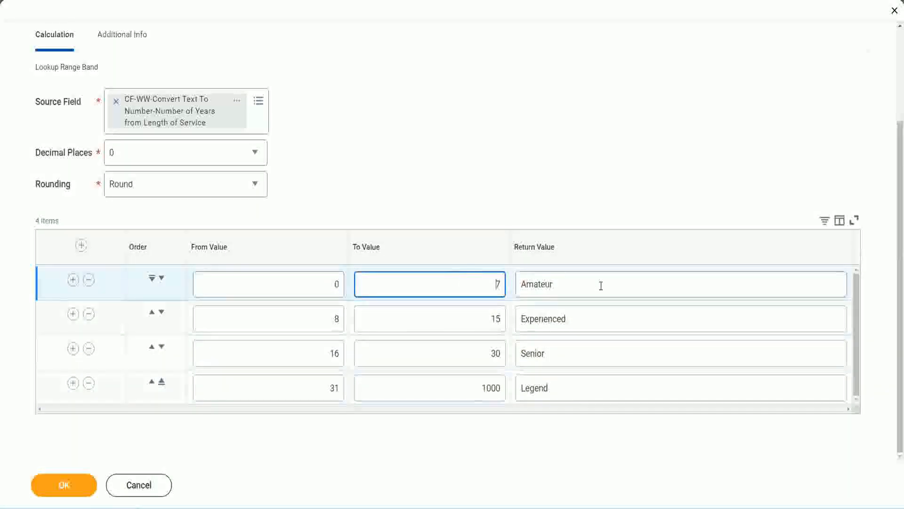
click(599, 285)
click(585, 317)
click(574, 361)
click(568, 388)
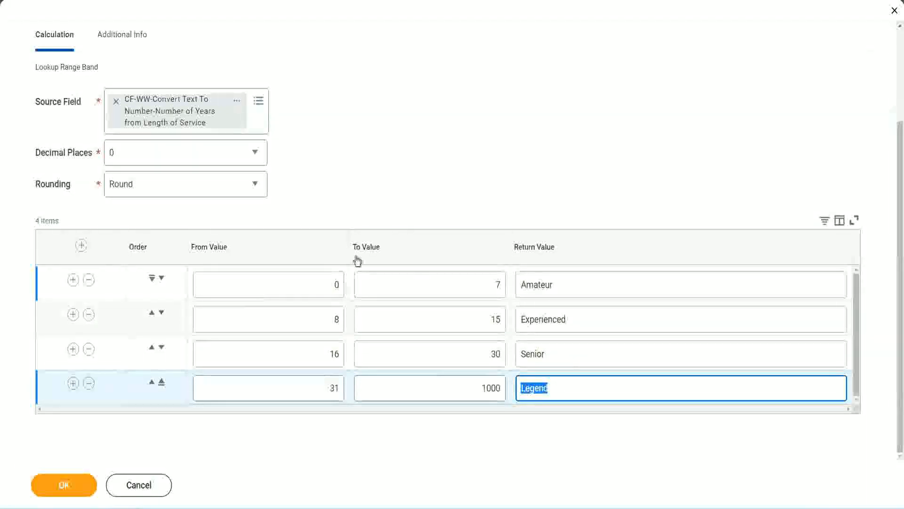
click(419, 198)
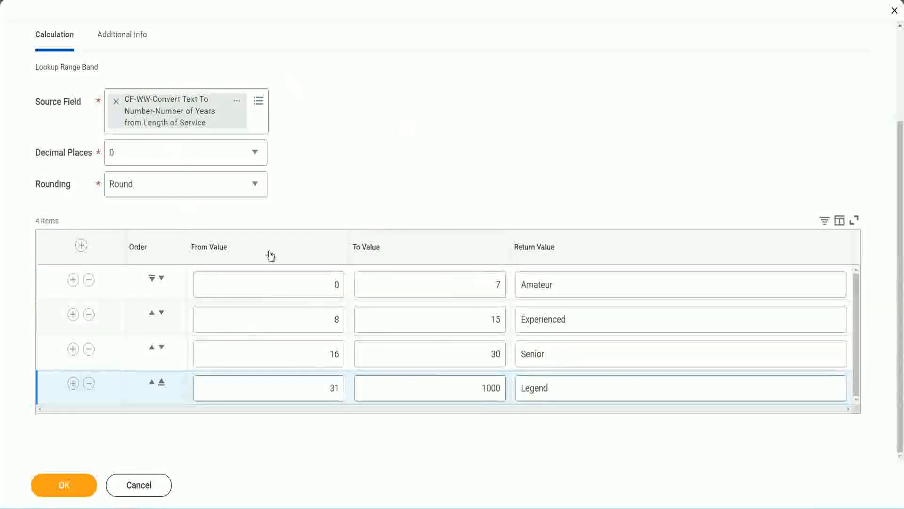
Step: Save the Lookup Range Band calculated field and choose an option for its name link on the save confirmation page
click(63, 484)
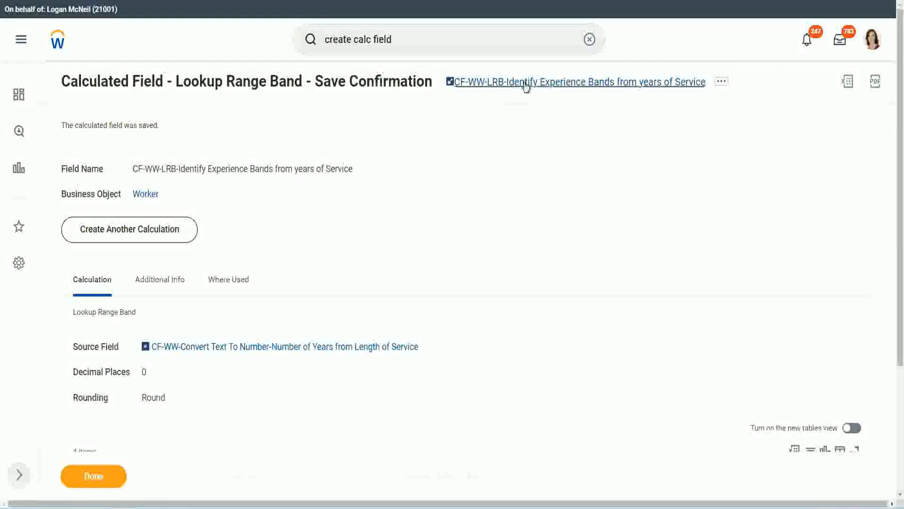
right_click(524, 88)
click(536, 138)
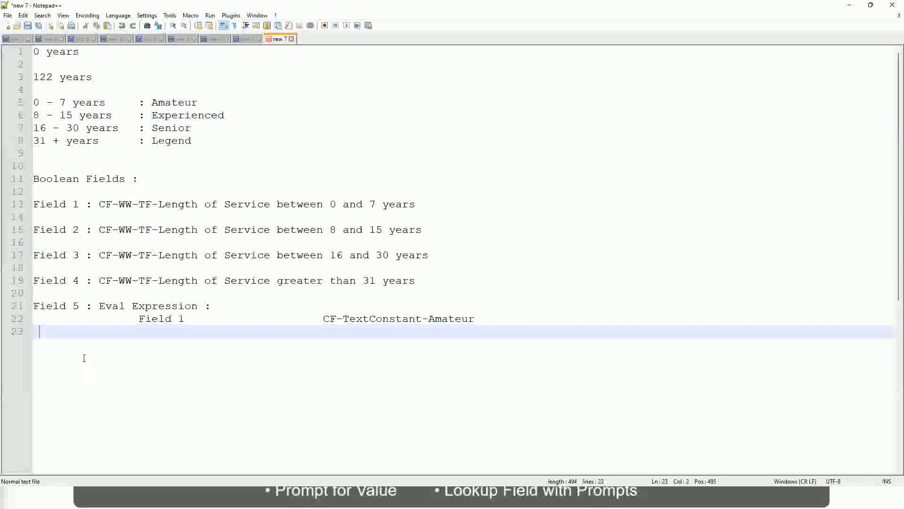
Step: In the Notepad++ notes, add a line below the Eval Expression entry with the amounts 10,000 USD and 1,000,000 spaced apart
key(Return)
key(Return)
key(Return)
key(BackSpace)
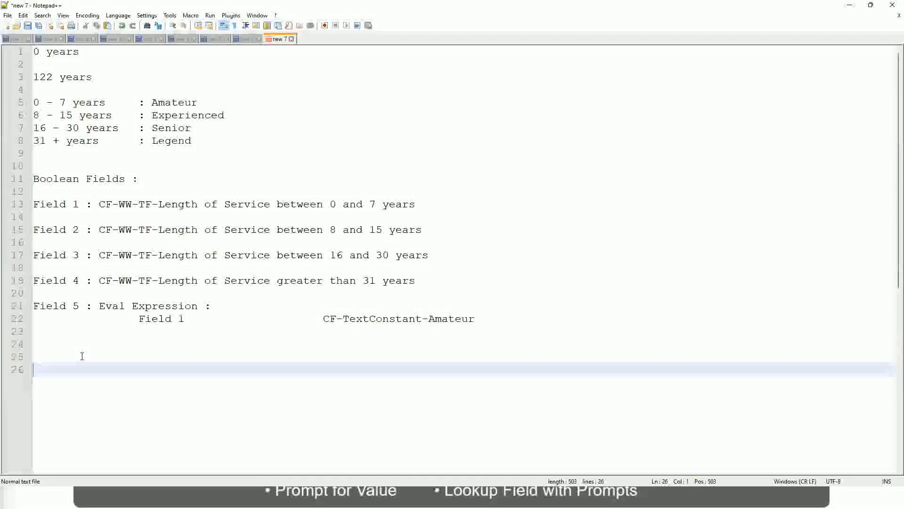
text(10,000 USD)
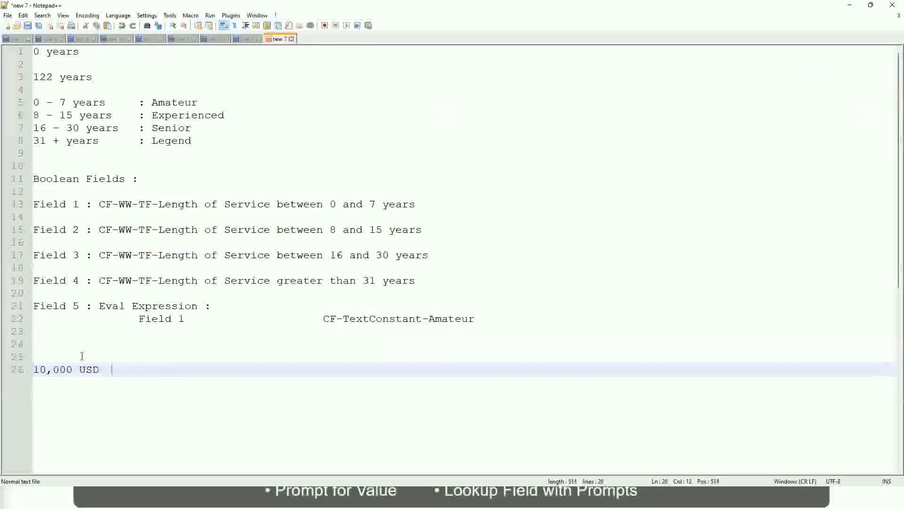
key(Tab)
key(Tab)
key(Tab)
key(Tab)
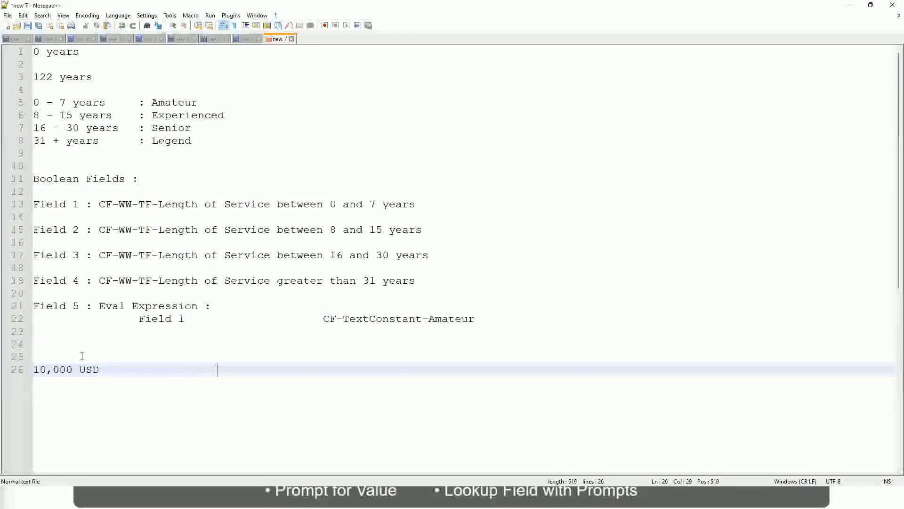
text(1,000,000)
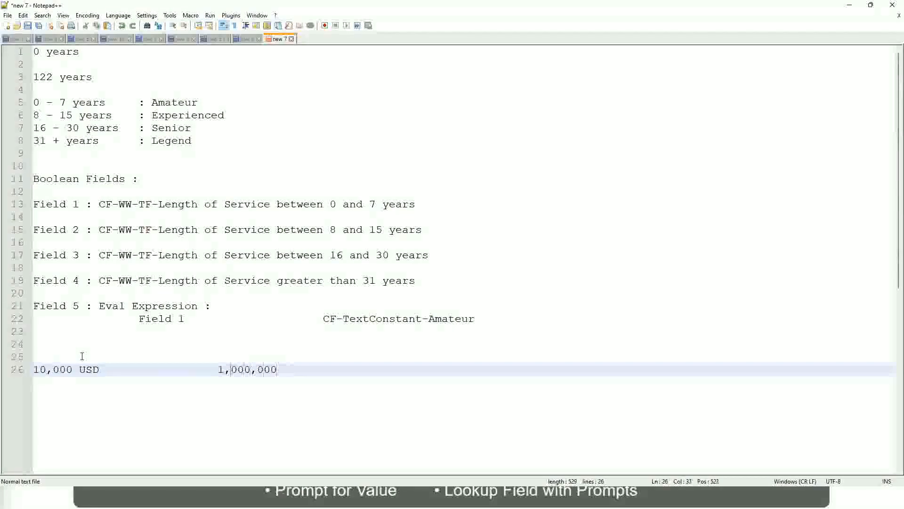
Step: Append the currency USD after the 1,000,000 amount in the notes
key(Left)
key(Left)
key(Left)
key(Left)
key(Left)
key(Left)
key(Left)
key(Right)
key(Right)
key(Right)
key(Right)
key(Right)
key(Right)
key(Right)
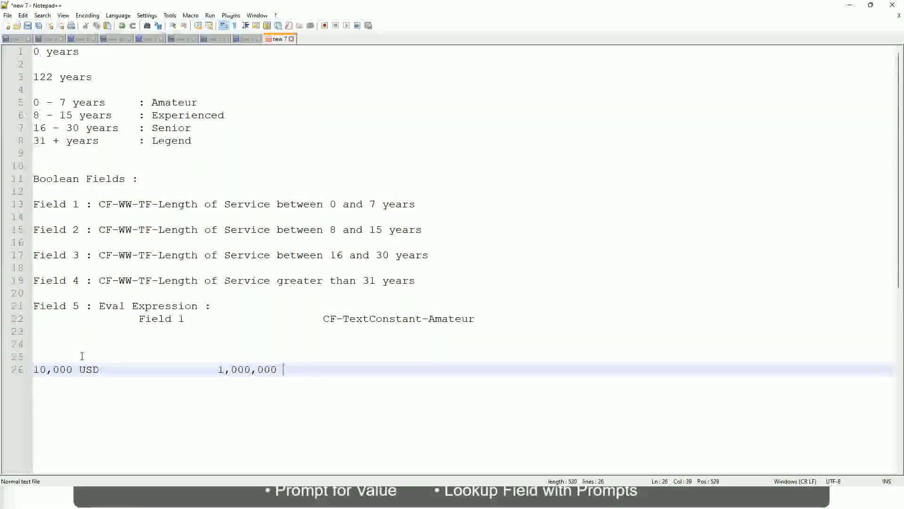
text(USD)
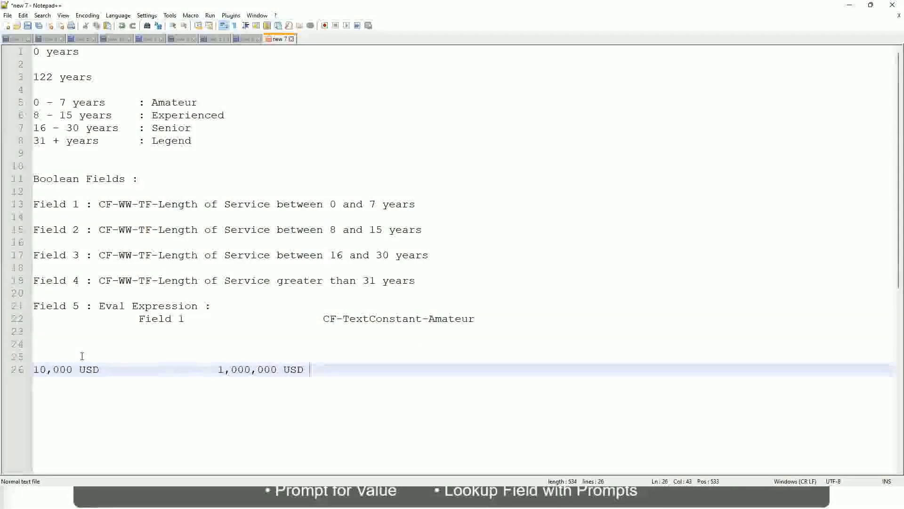
Step: Two lines below the USD amounts, add the range "10 - 50,000" with the spaced-out label ": Low"
key(Return)
key(Return)
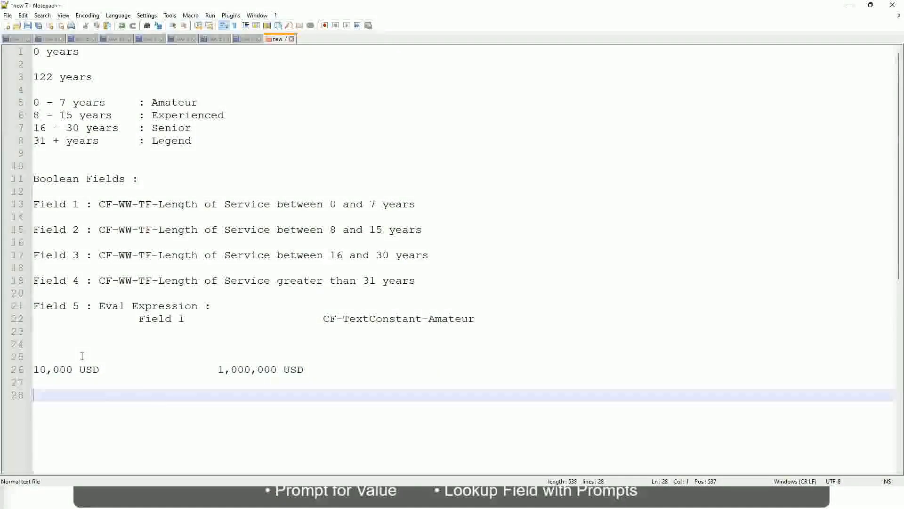
text(10 - 50,000)
key(Tab)
key(Tab)
key(Tab)
key(Tab)
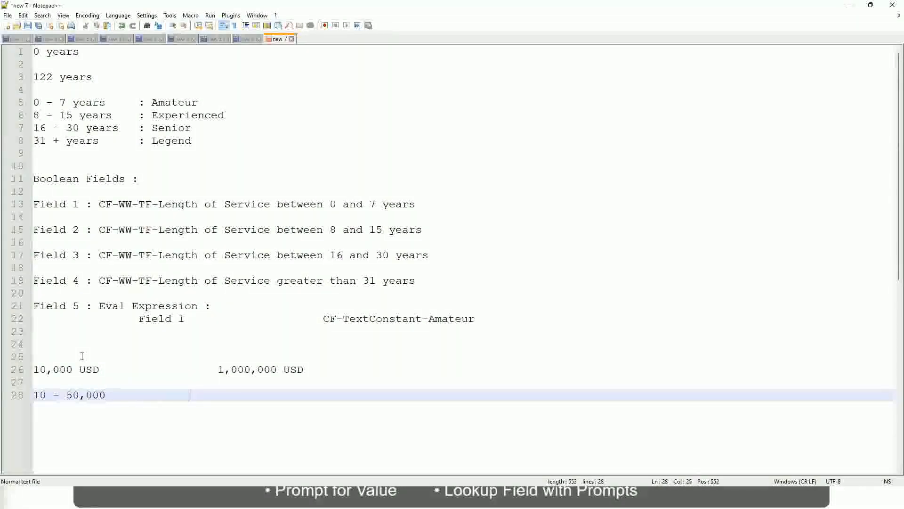
text(: Low)
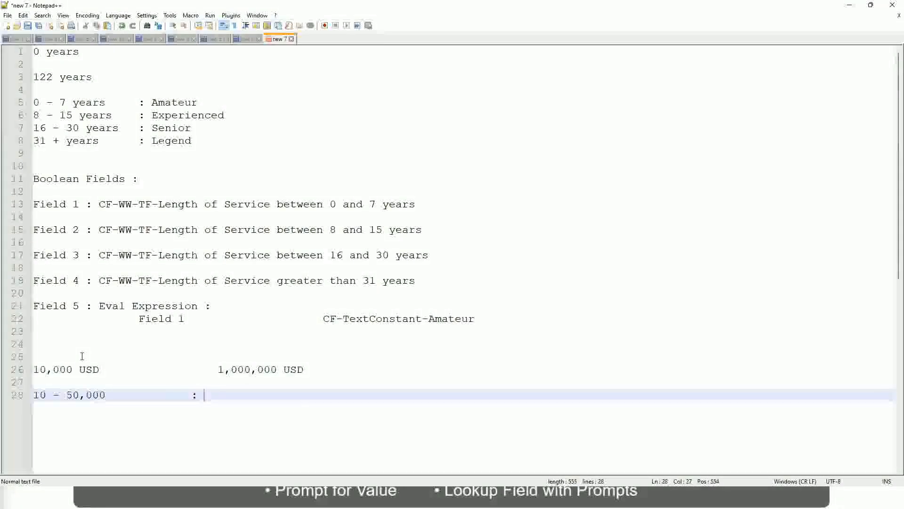
Step: Directly below the Low range, add the range "50,001 - 150,000" with the aligned label ": Medium"
key(Return)
key(Return)
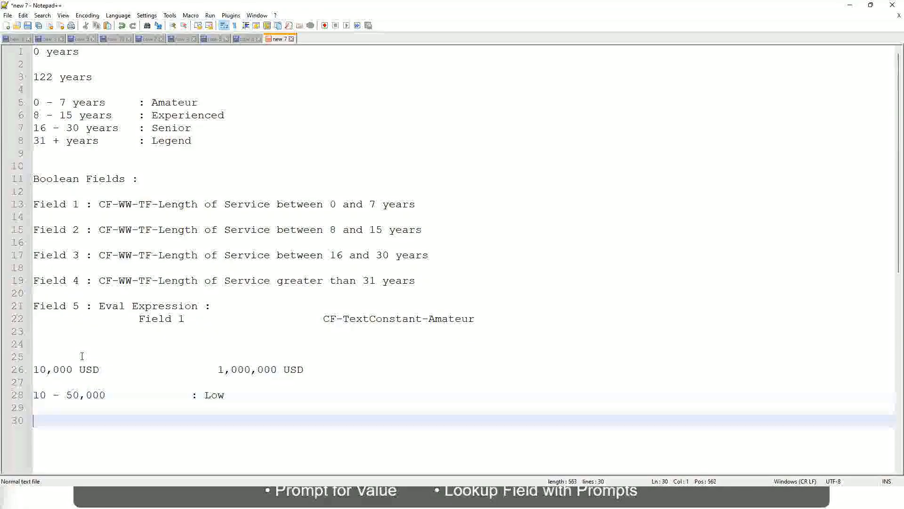
key(Up)
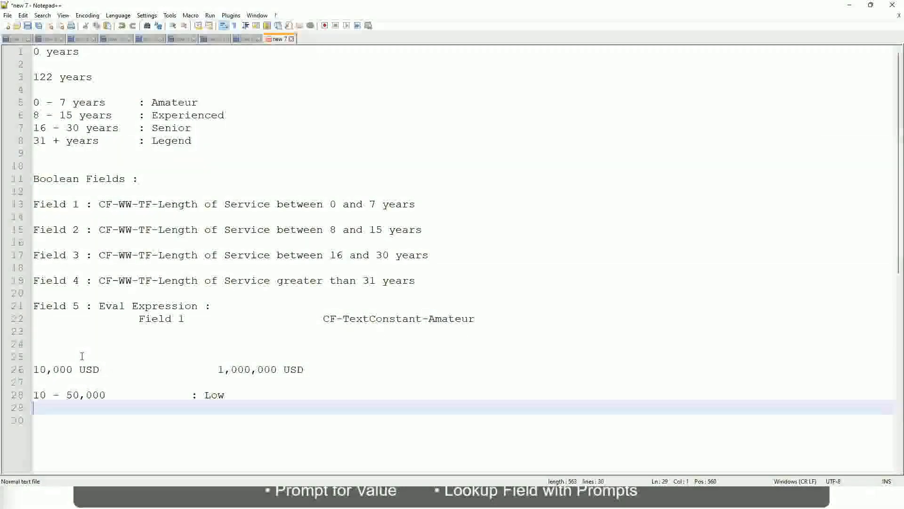
text(50,001 )
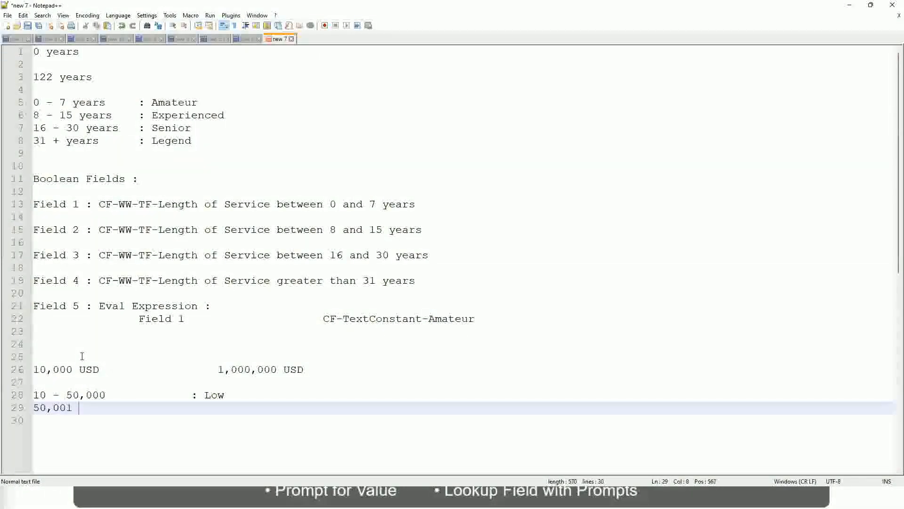
text(- 150,000)
key(Tab)
key(Tab)
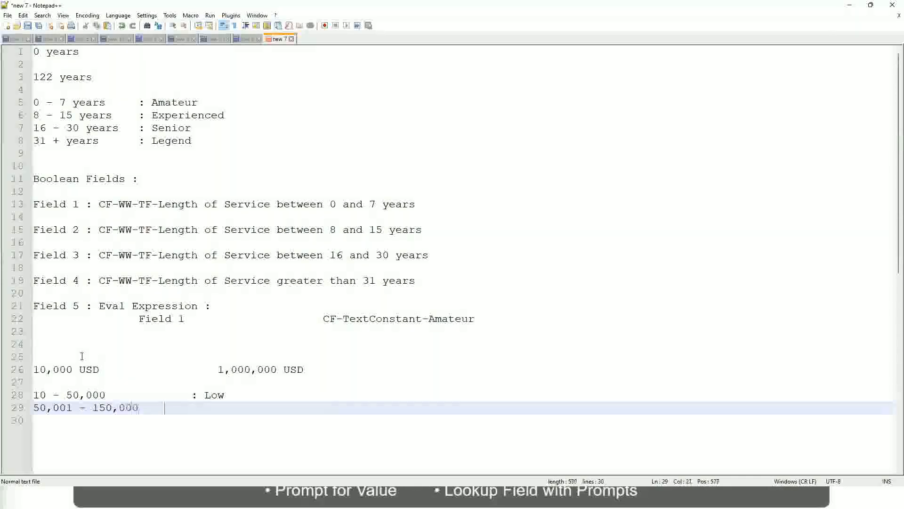
text(: Med)
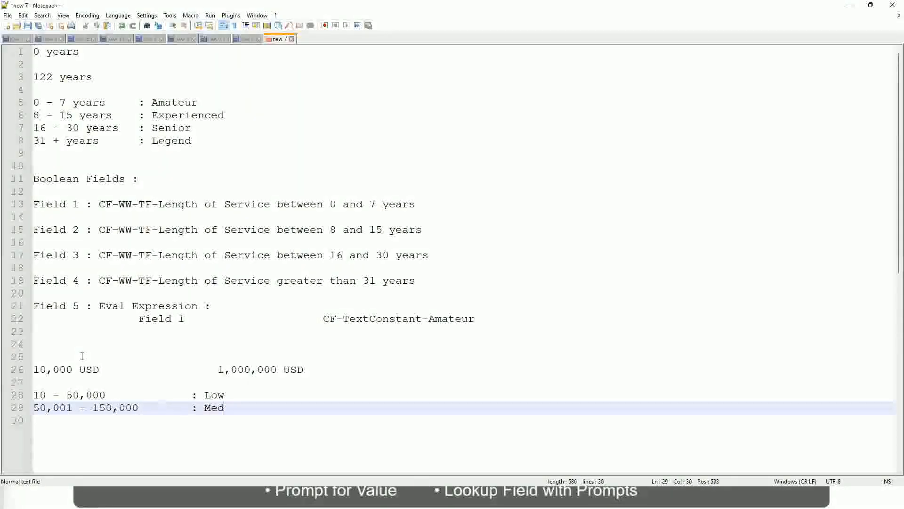
text(ium)
Step: Below the Medium range, add the line "> 150,000" with the aligned label ": High"
key(Return)
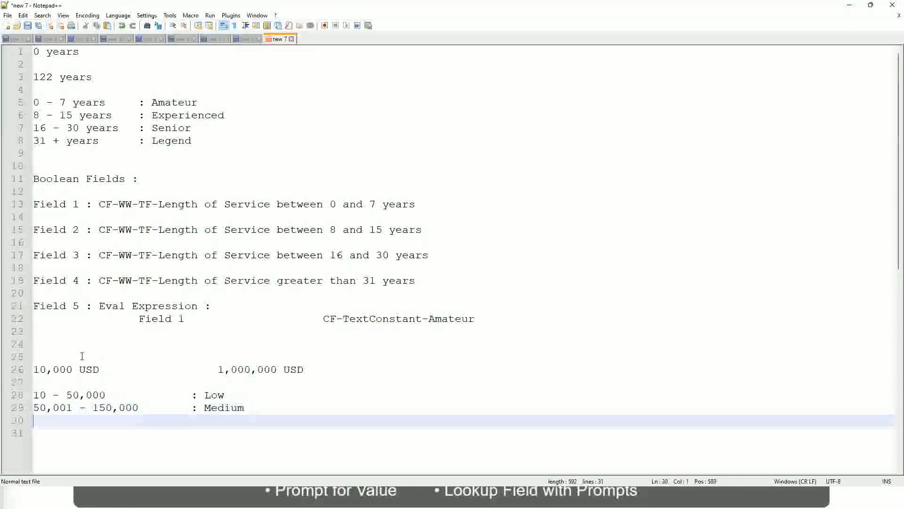
text(> 150,000)
key(Tab)
key(Tab)
key(Tab)
key(Tab)
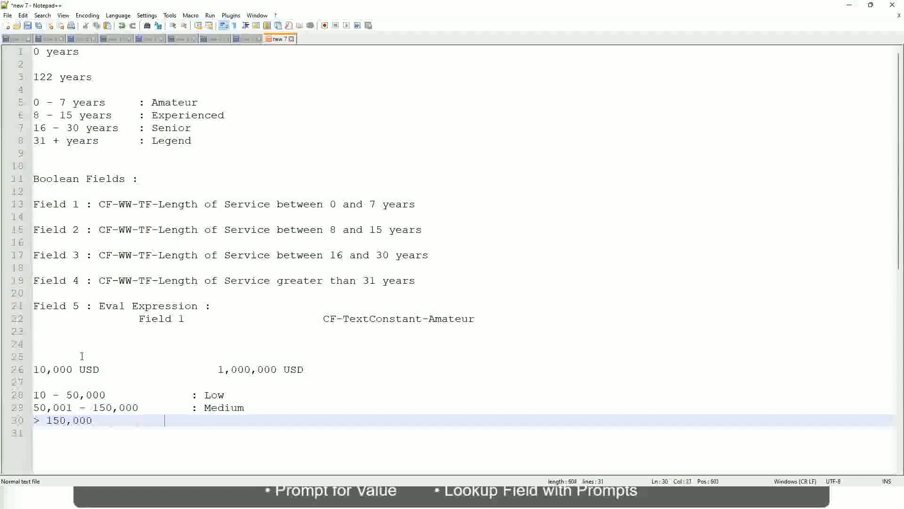
text(: High)
Step: Review the two USD amounts and the Low, Medium and High ranges listed below them in the notes
click(29, 369)
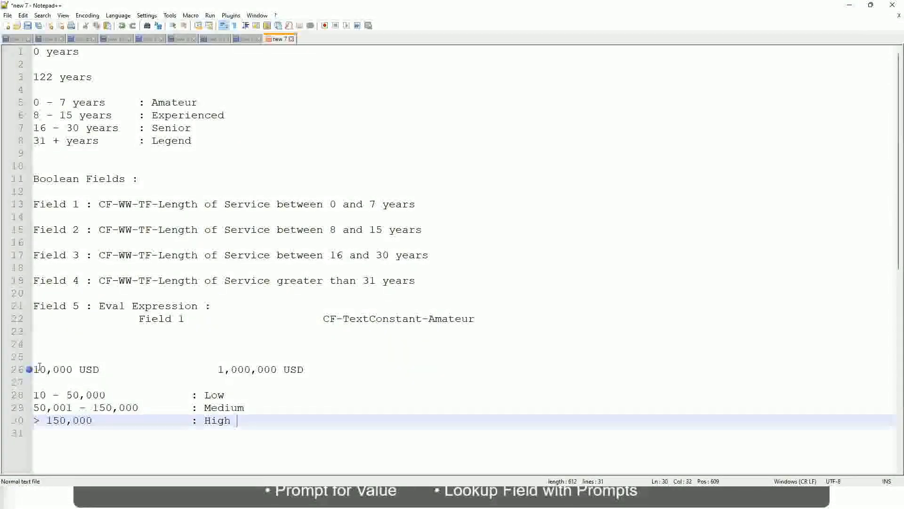
click(29, 369)
click(40, 369)
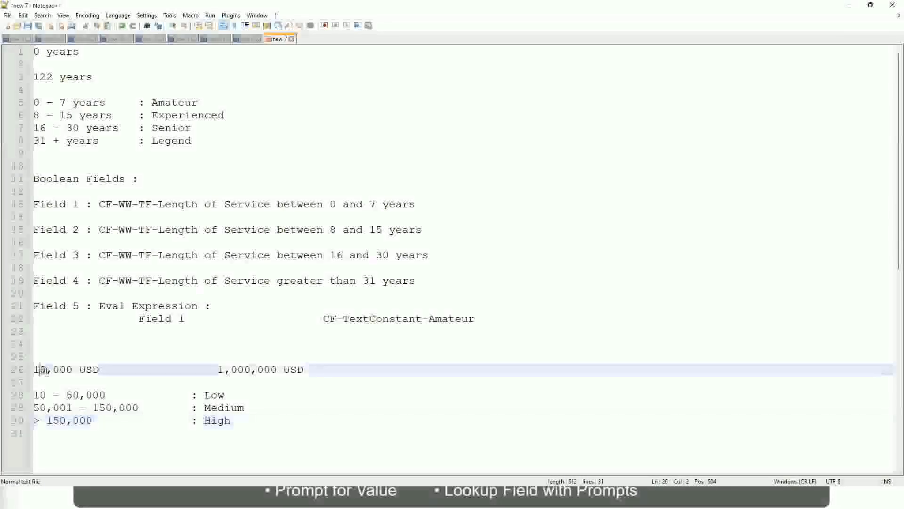
double_click(271, 369)
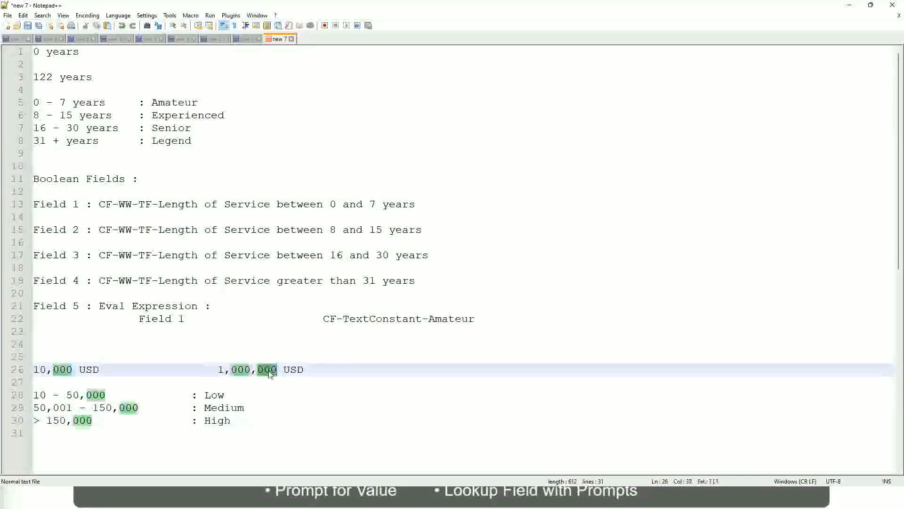
click(165, 408)
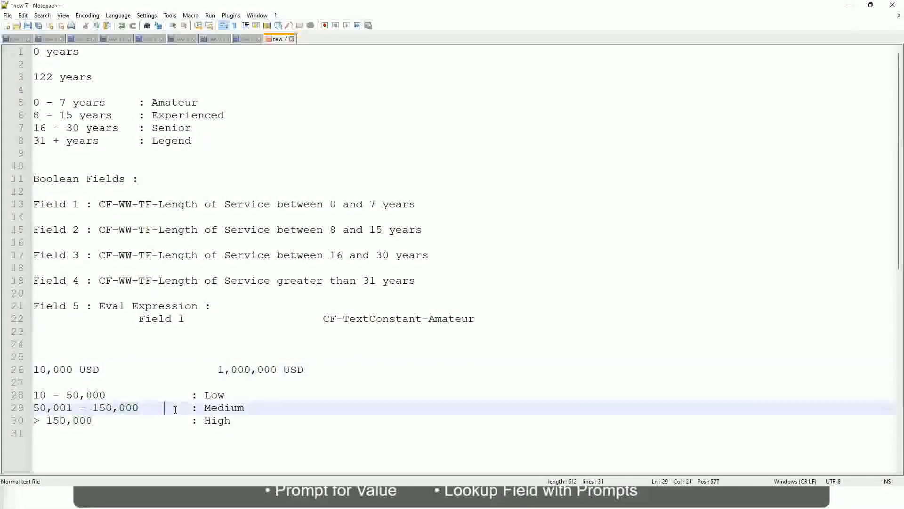
click(29, 369)
click(280, 372)
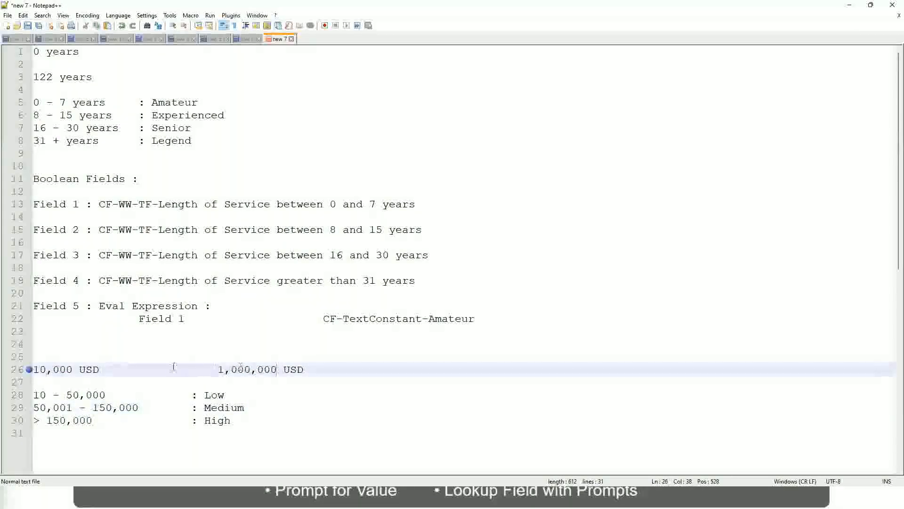
click(217, 396)
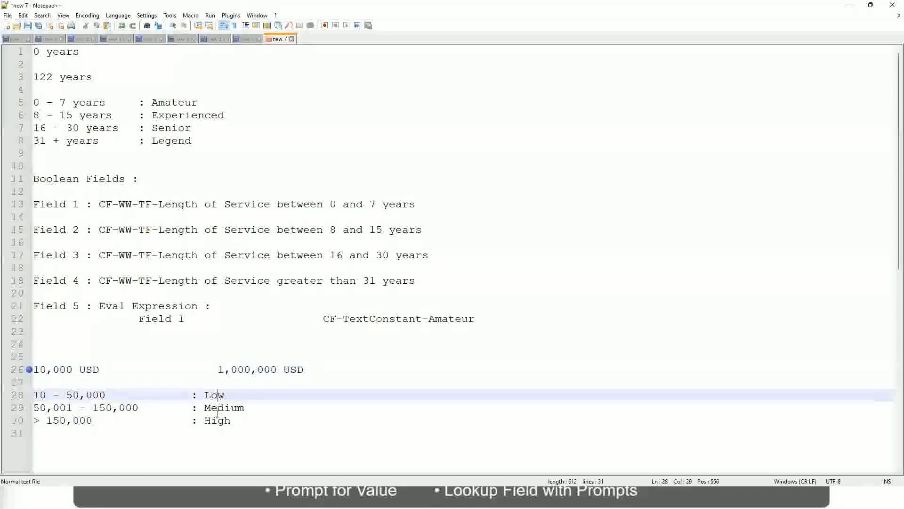
click(217, 421)
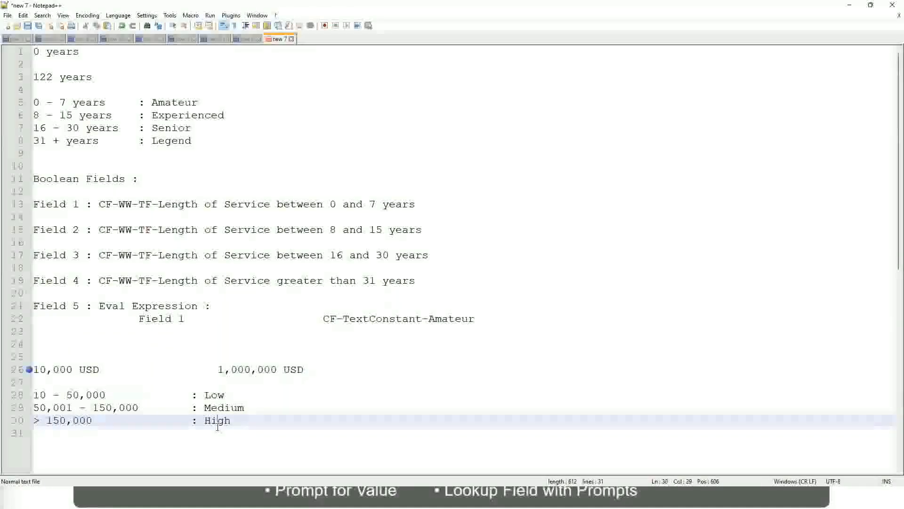
click(123, 382)
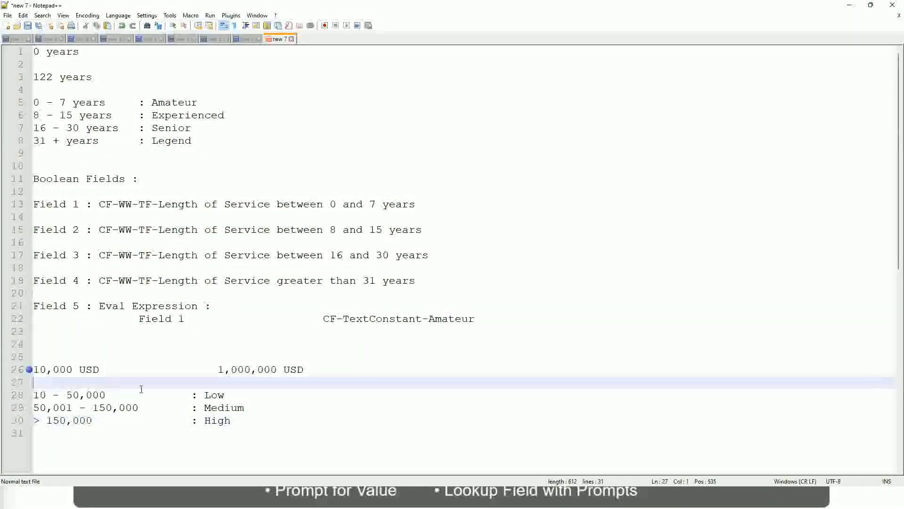
click(233, 420)
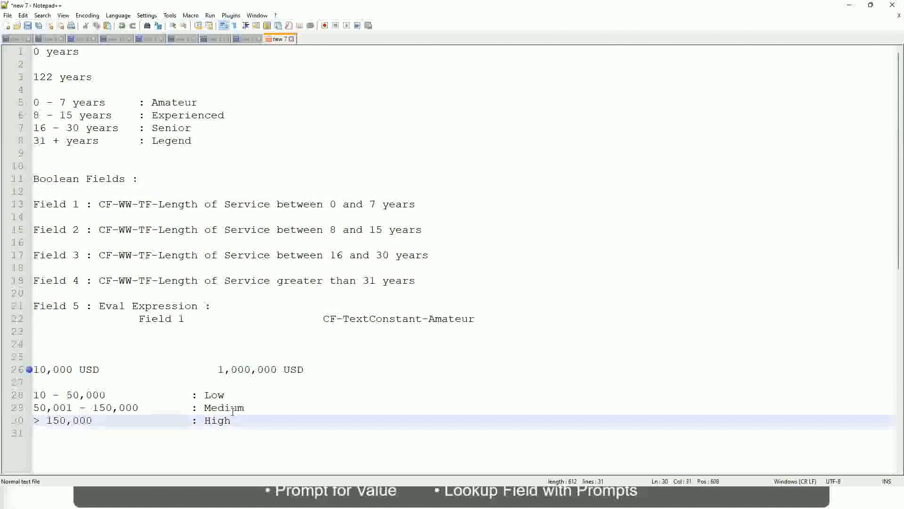